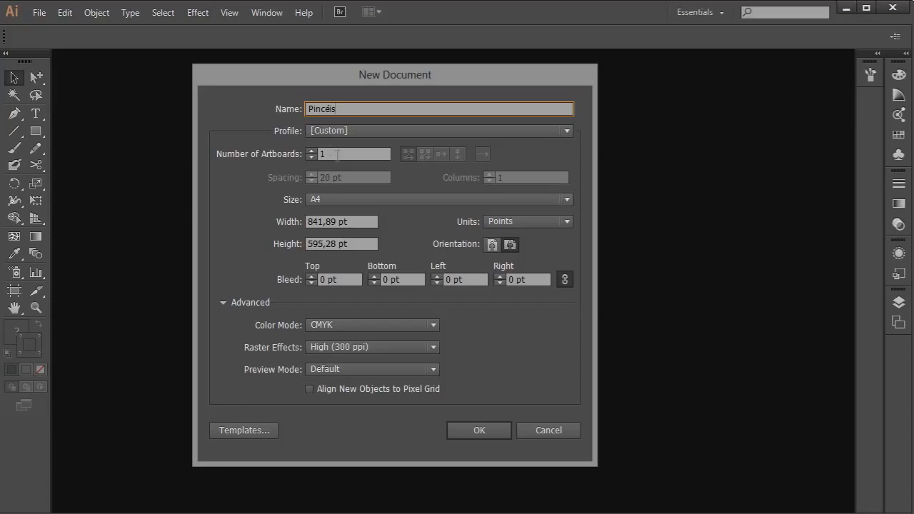
# - Set the new A4 document to portrait orientation and create it
pyautogui.click(492, 245)
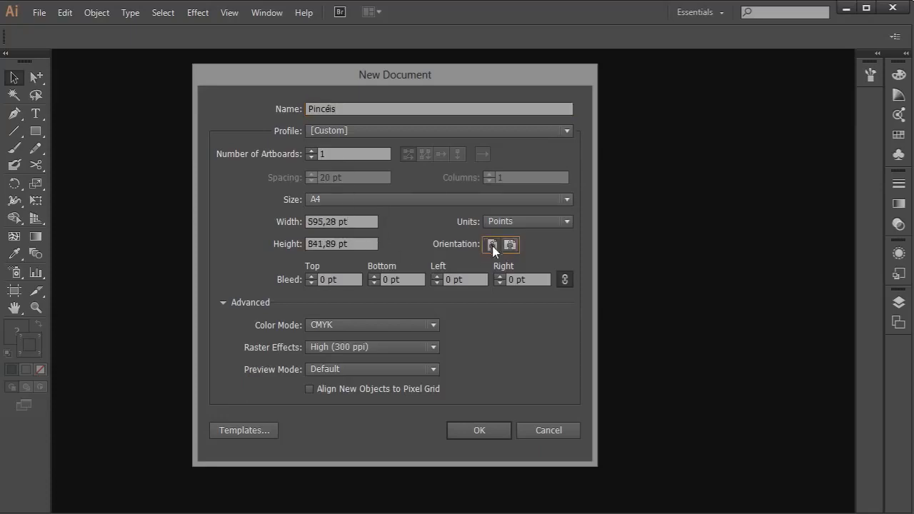
pyautogui.click(490, 431)
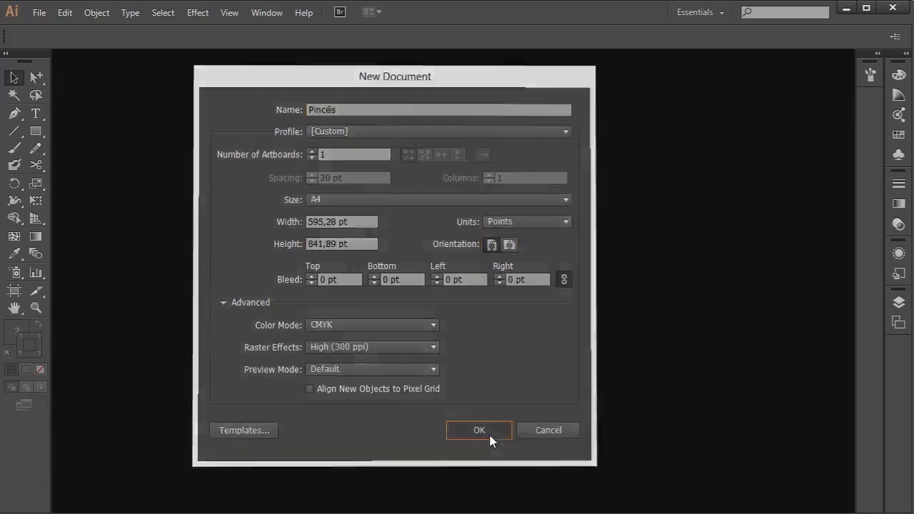
# - Place Girafa.png as a small image near the page's upper-left corner
pyautogui.click(40, 15)
pyautogui.click(87, 245)
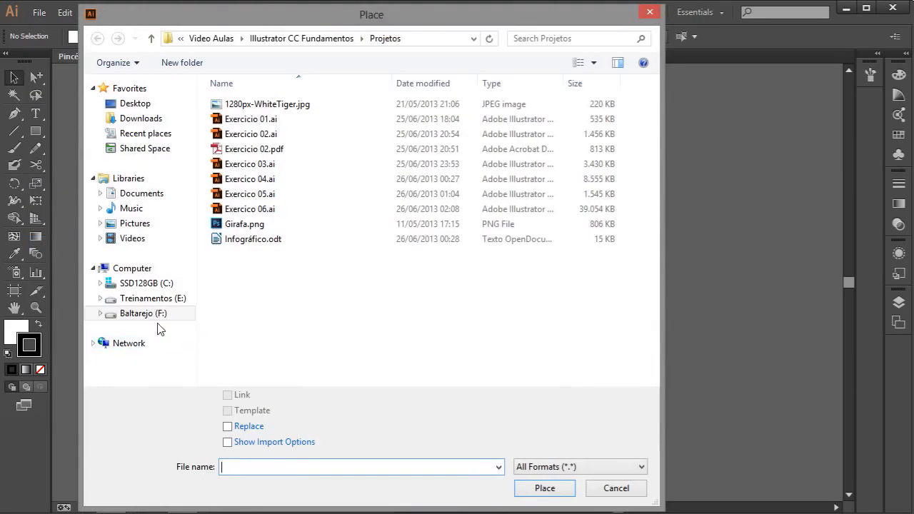
pyautogui.doubleClick(249, 225)
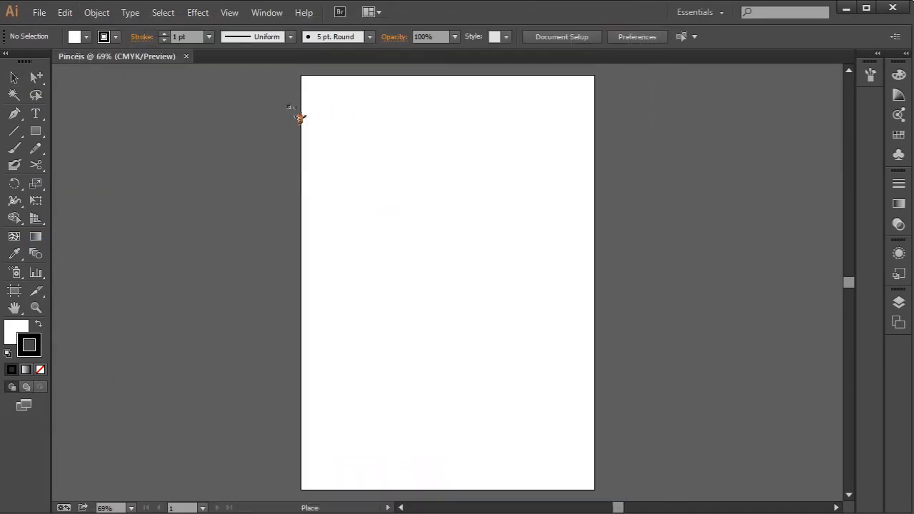
pyautogui.moveTo(324, 91); pyautogui.dragTo(380, 173)
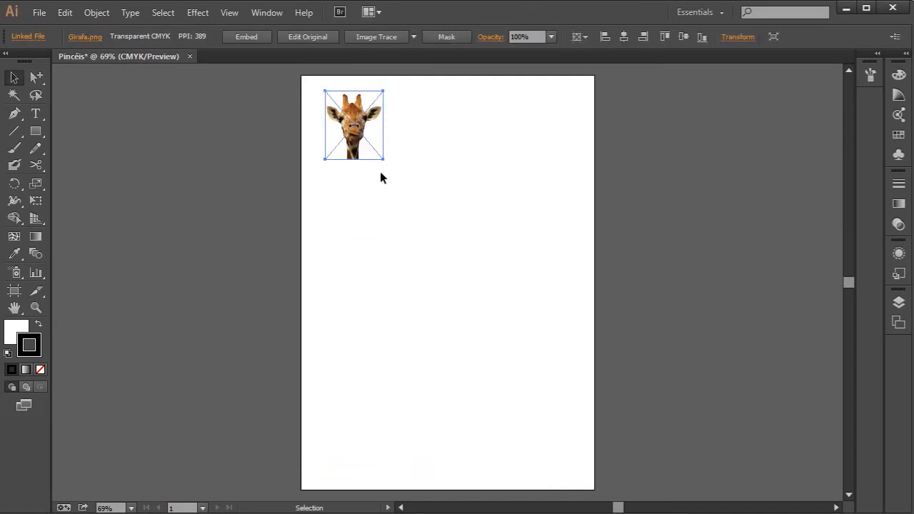
# - Open Exercicio 02.ai from the Projetos folder
pyautogui.click(41, 132)
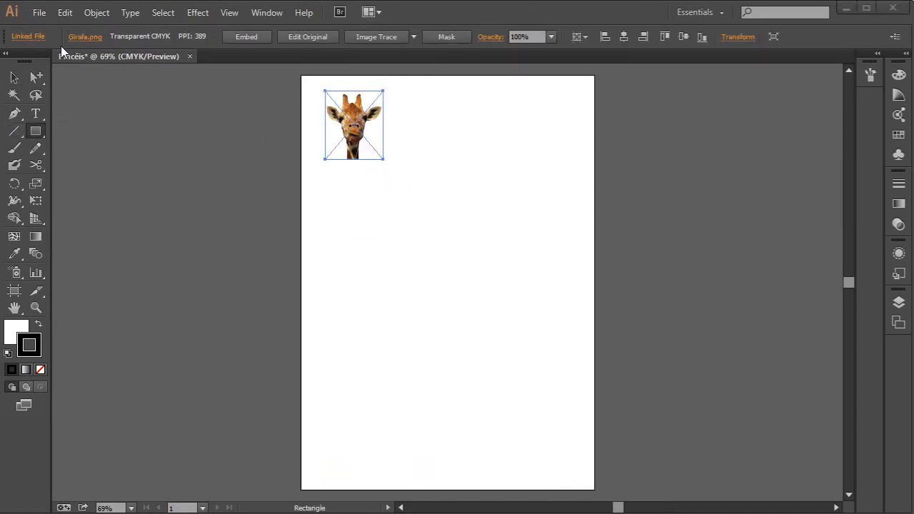
pyautogui.click(40, 12)
pyautogui.click(70, 62)
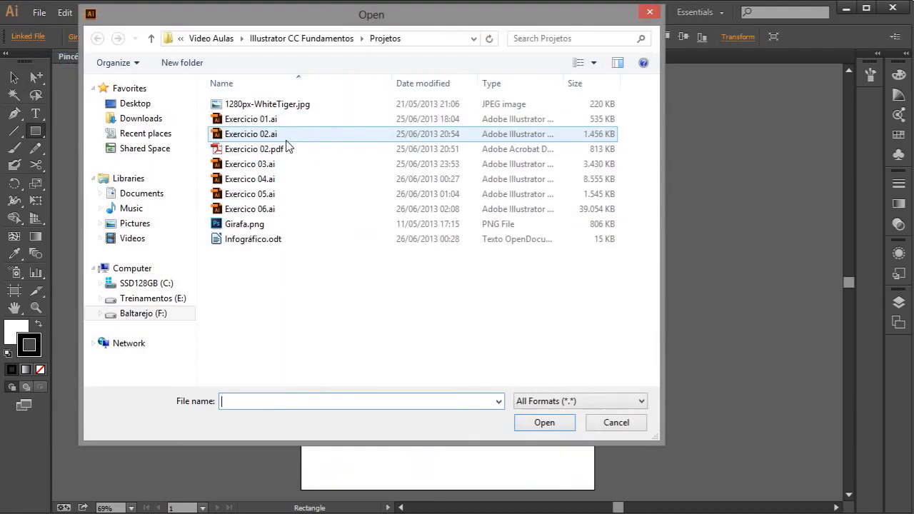
pyautogui.click(219, 137)
pyautogui.doubleClick(218, 137)
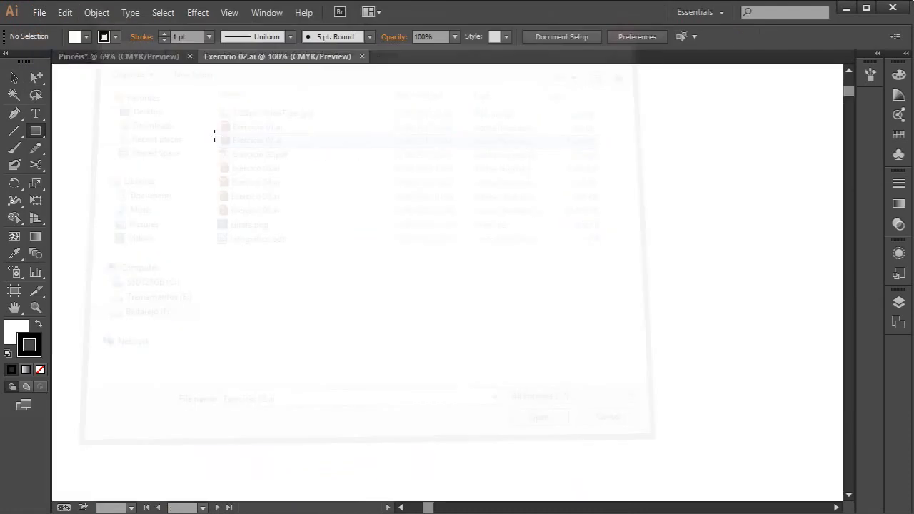
# - Select and copy the red and yellow flower artwork, including its dashed cutting outline
pyautogui.press('space')
pyautogui.moveTo(134, 306); pyautogui.dragTo(568, 231)
pyautogui.moveTo(176, 265); pyautogui.dragTo(474, 262)
pyautogui.moveTo(221, 200); pyautogui.dragTo(342, 322)
pyautogui.hotkey('ctrl', 'z')
pyautogui.press('v')
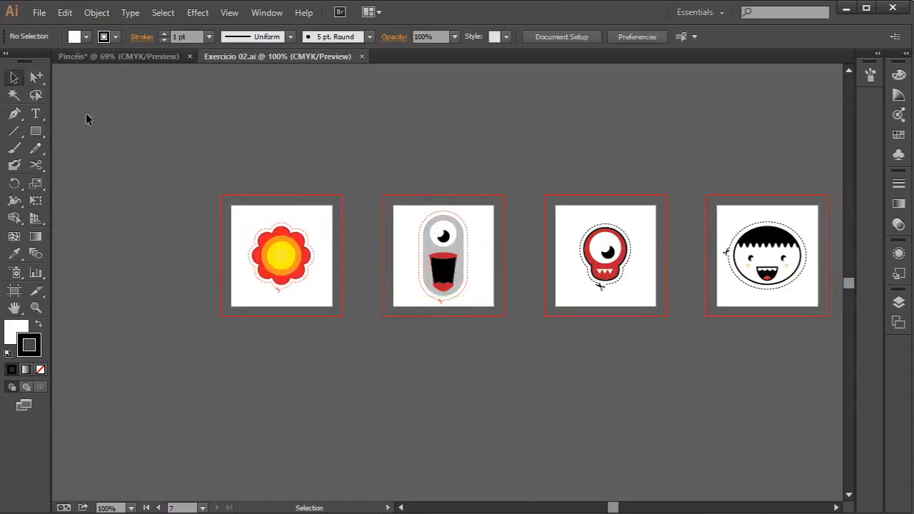
pyautogui.moveTo(218, 213); pyautogui.dragTo(341, 309)
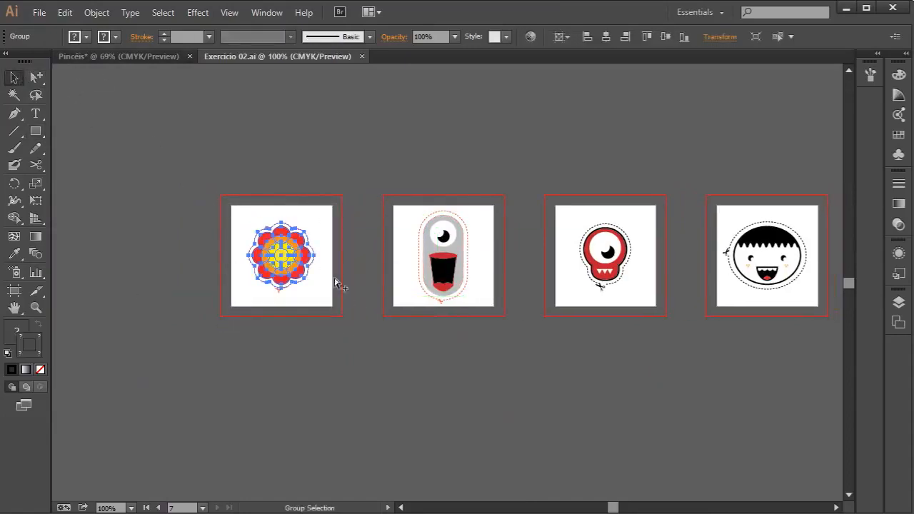
# - Close Exercicio 02.ai and paste the flower into the Pincéis document
pyautogui.click(362, 56)
pyautogui.click(436, 150)
pyautogui.hotkey('ctrl', 'v')
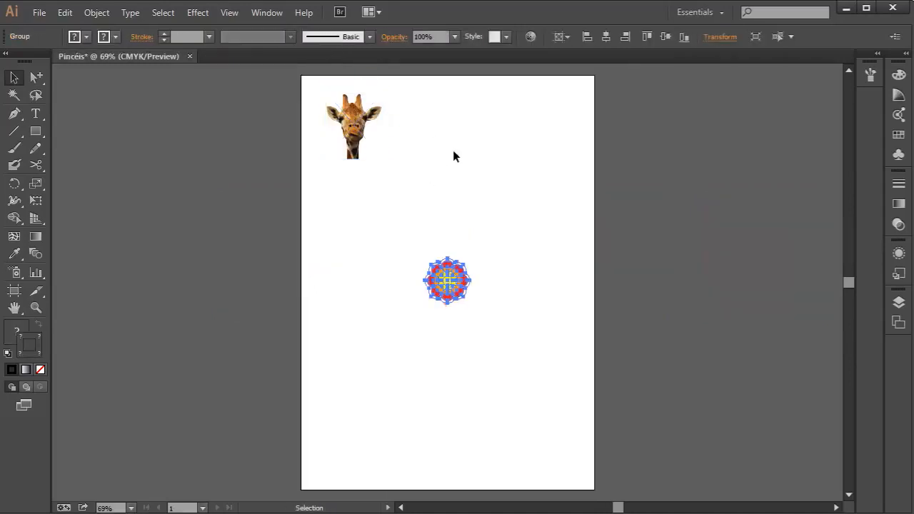
# - Ungroup the pasted flower and delete the dashed outline around it
pyautogui.click(453, 227)
pyautogui.click(457, 257)
pyautogui.rightClick(452, 266)
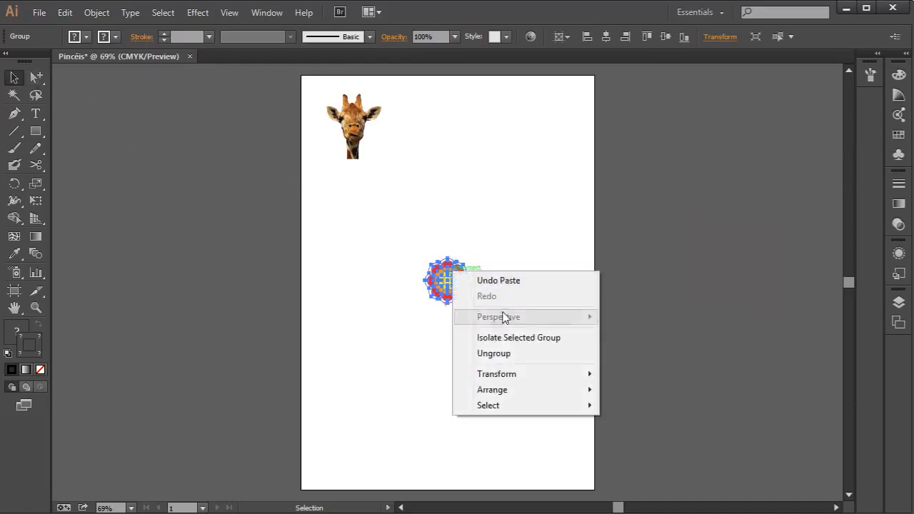
pyautogui.click(506, 353)
pyautogui.click(504, 291)
pyautogui.click(470, 277)
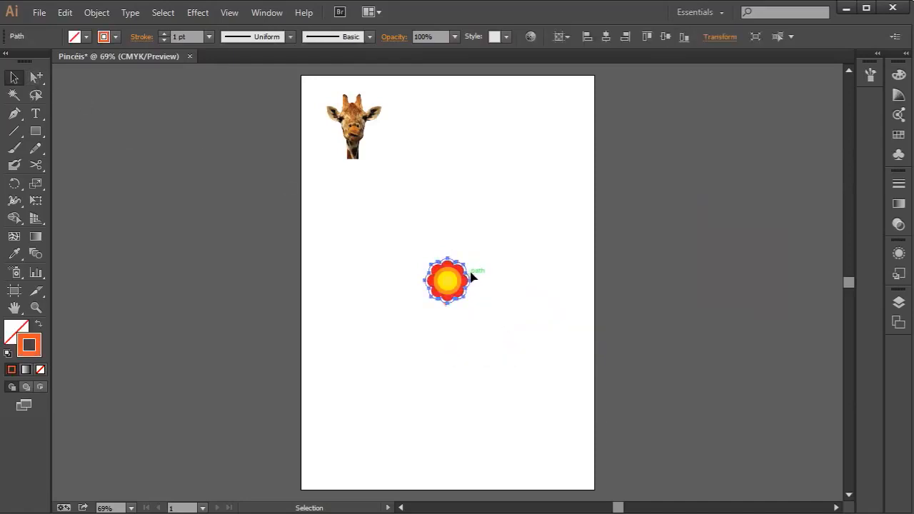
pyautogui.press('Delete')
# - Move the flower beside the giraffe at the top of the page and duplicate it directly below
pyautogui.moveTo(429, 253); pyautogui.dragTo(474, 318)
pyautogui.moveTo(446, 276); pyautogui.dragTo(417, 157)
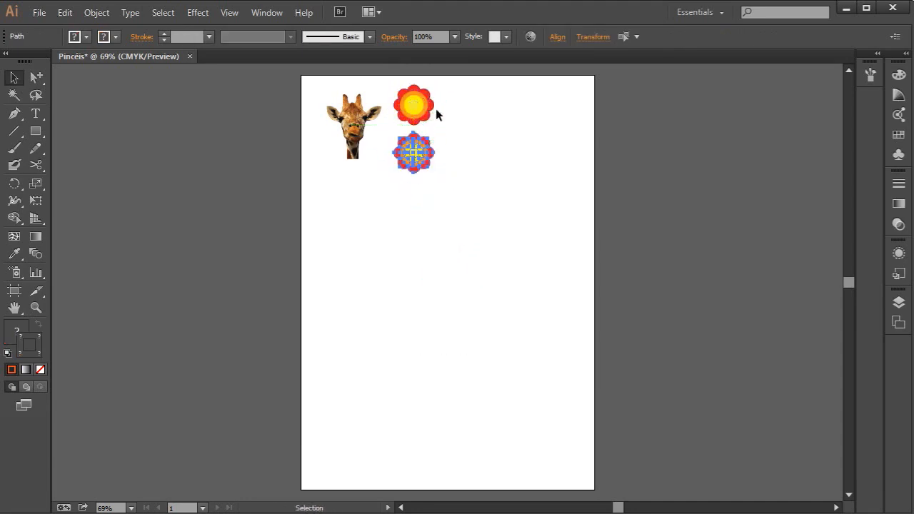
# - Recolor the lower flower's two red tones to blue shades, keeping its orange and yellow centre
pyautogui.click(531, 38)
pyautogui.click(623, 108)
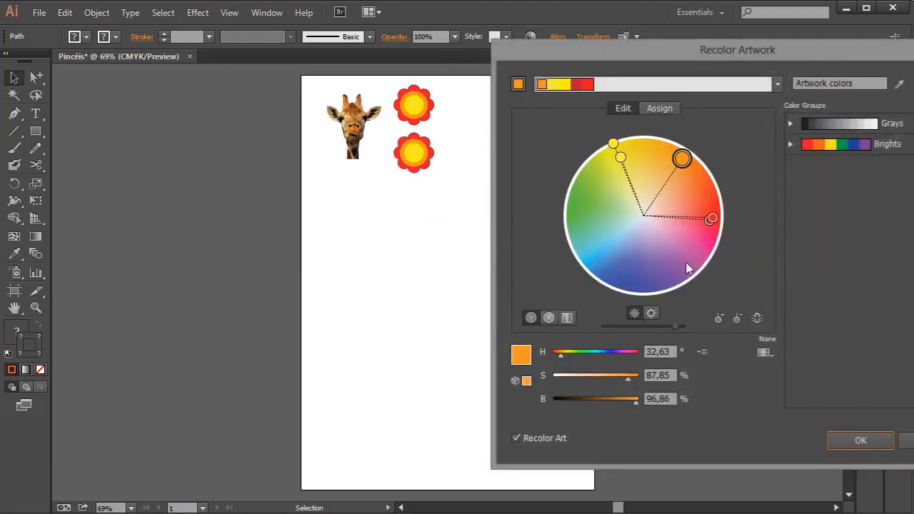
pyautogui.moveTo(711, 219); pyautogui.dragTo(614, 276)
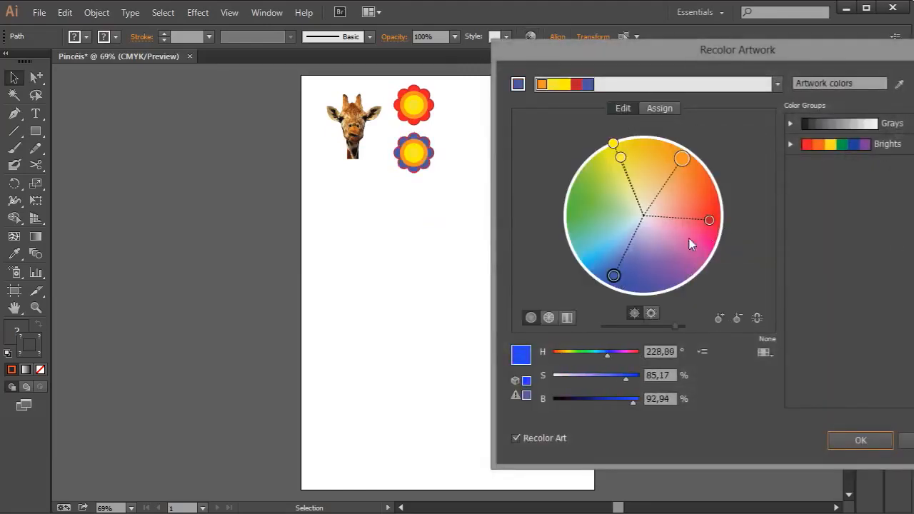
pyautogui.moveTo(717, 227); pyautogui.dragTo(631, 243)
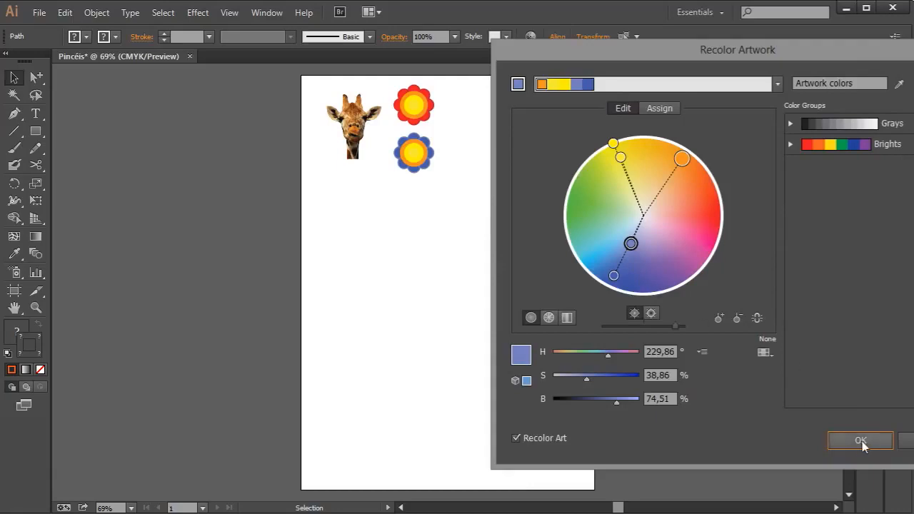
pyautogui.click(861, 440)
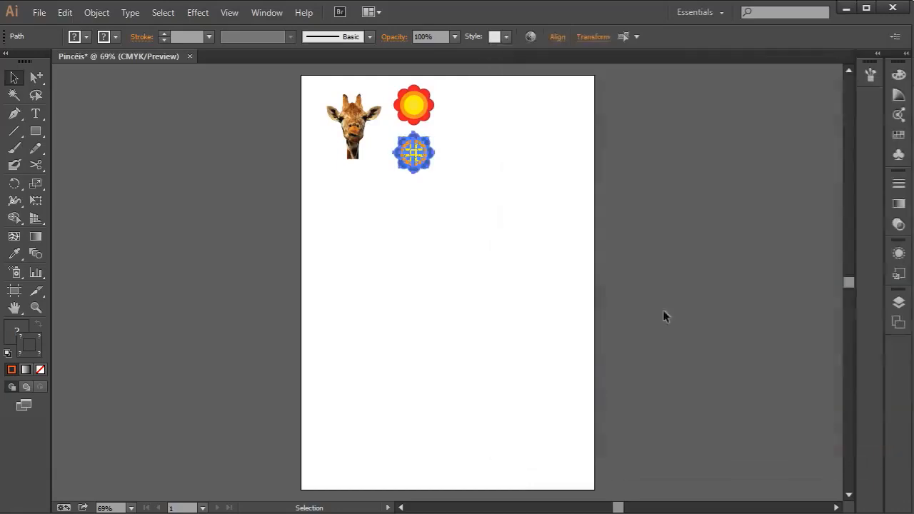
# - Paint an orange paint splatter with small surrounding specks beside the flowers using the Blob Brush
pyautogui.click(14, 165)
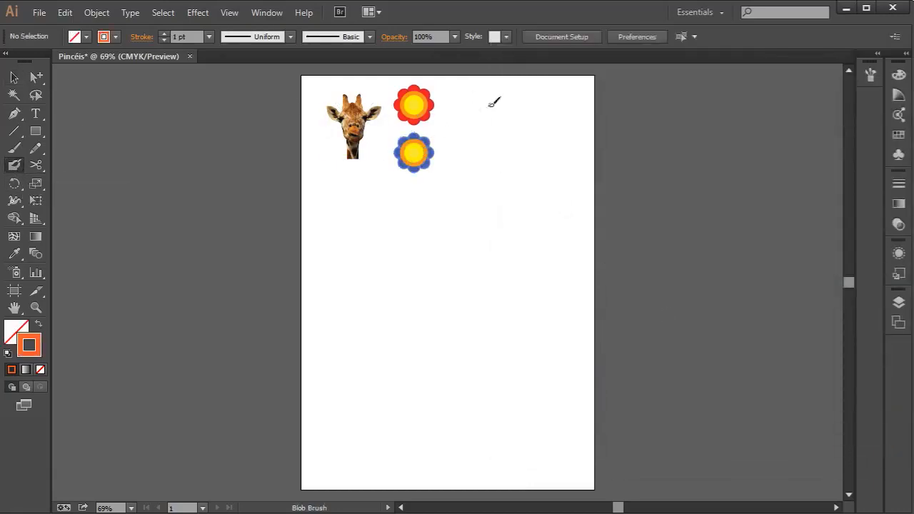
pyautogui.moveTo(482, 114)
pyautogui.mouseDown()
pyautogui.moveTo(478, 146)
pyautogui.moveTo(492, 152)
pyautogui.moveTo(480, 150)
pyautogui.moveTo(480, 133)
pyautogui.moveTo(471, 137)
pyautogui.moveTo(491, 144)
pyautogui.moveTo(487, 113)
pyautogui.moveTo(496, 121)
pyautogui.moveTo(465, 135)
pyautogui.moveTo(470, 116)
pyautogui.moveTo(461, 131)
pyautogui.moveTo(464, 122)
pyautogui.moveTo(481, 128)
pyautogui.moveTo(470, 101)
pyautogui.moveTo(503, 100)
pyautogui.mouseUp()
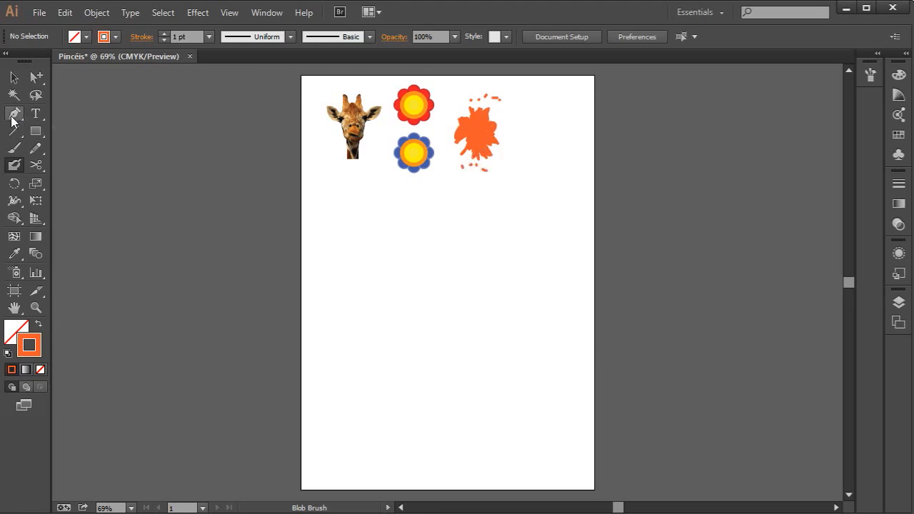
# - Create a new Art Brush from the whole orange splatter, keeping the default brush options
pyautogui.click(14, 77)
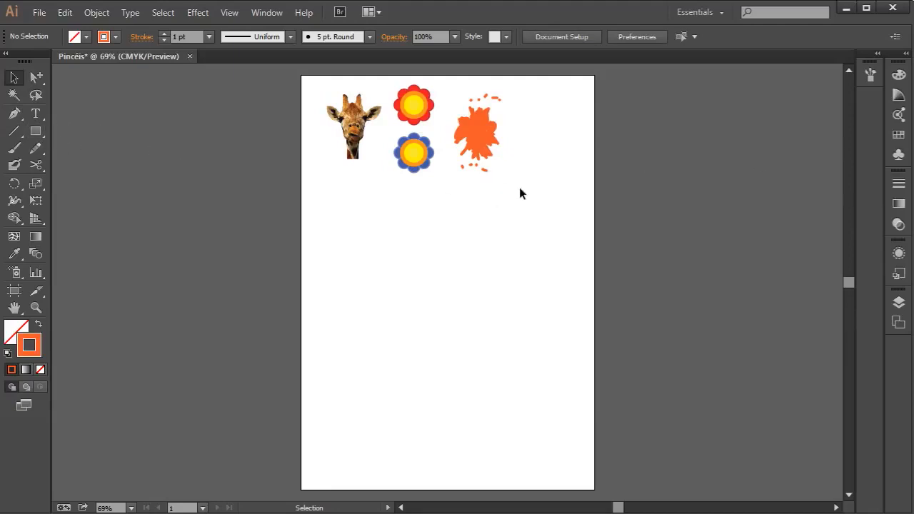
pyautogui.moveTo(519, 187); pyautogui.dragTo(452, 83)
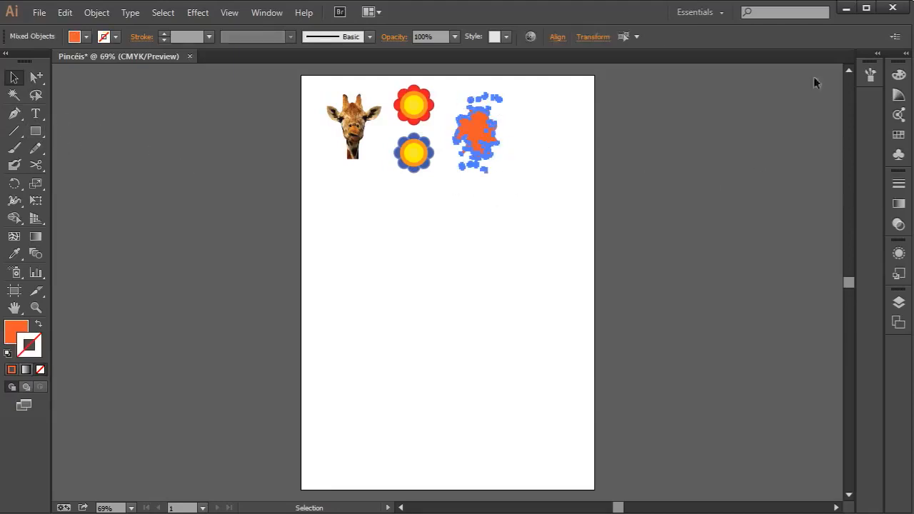
pyautogui.click(871, 75)
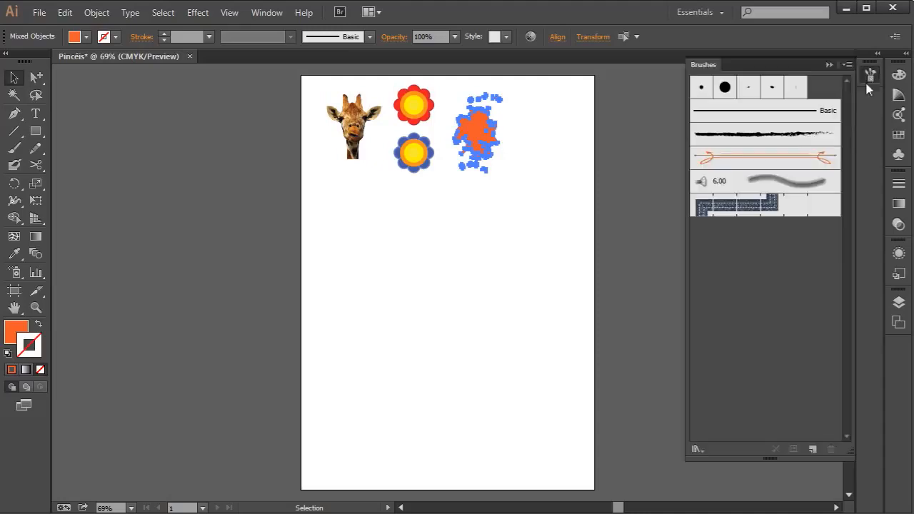
pyautogui.click(813, 449)
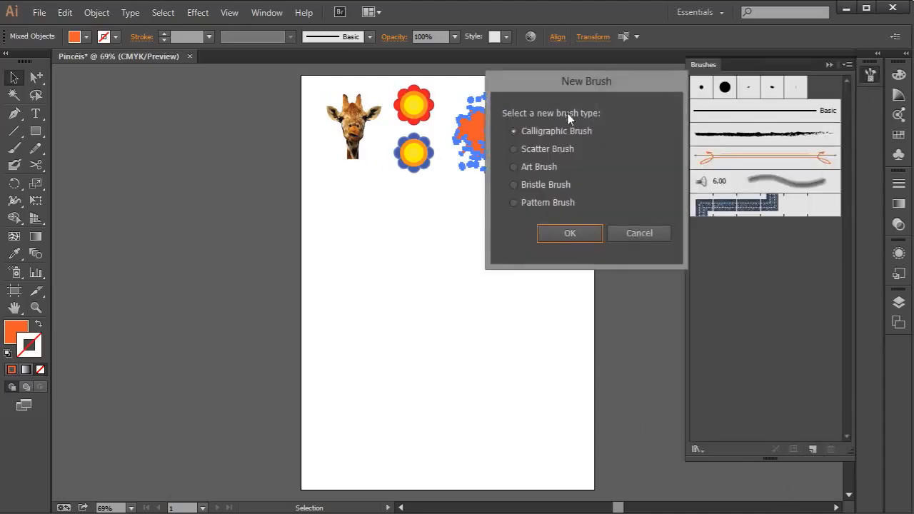
pyautogui.moveTo(546, 88); pyautogui.dragTo(620, 89)
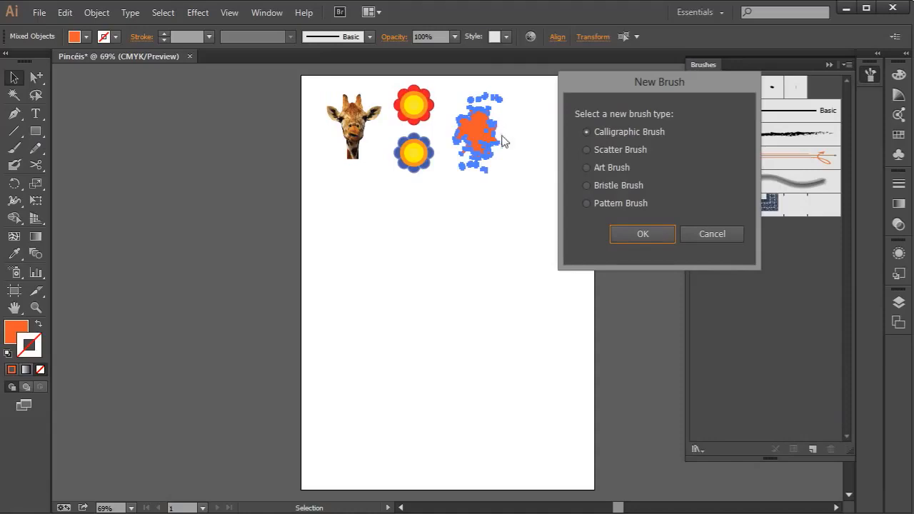
pyautogui.click(612, 173)
pyautogui.click(641, 240)
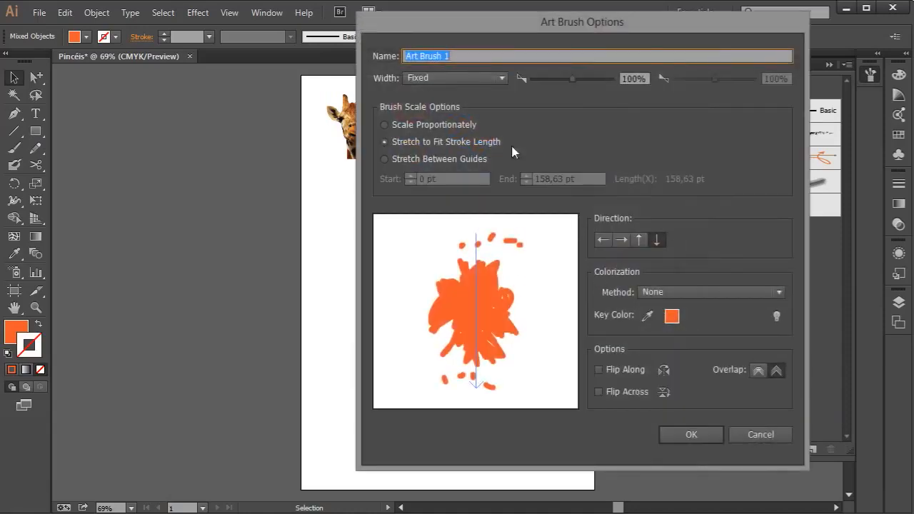
pyautogui.click(690, 434)
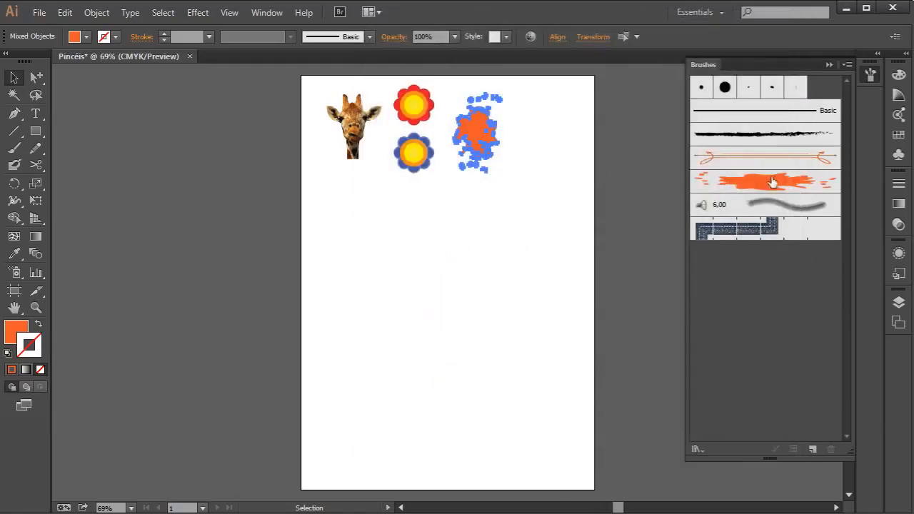
# - Paint a long vertical Paintbrush stroke below the splatter with the new art brush, undoing its application to the splatter itself
pyautogui.click(770, 181)
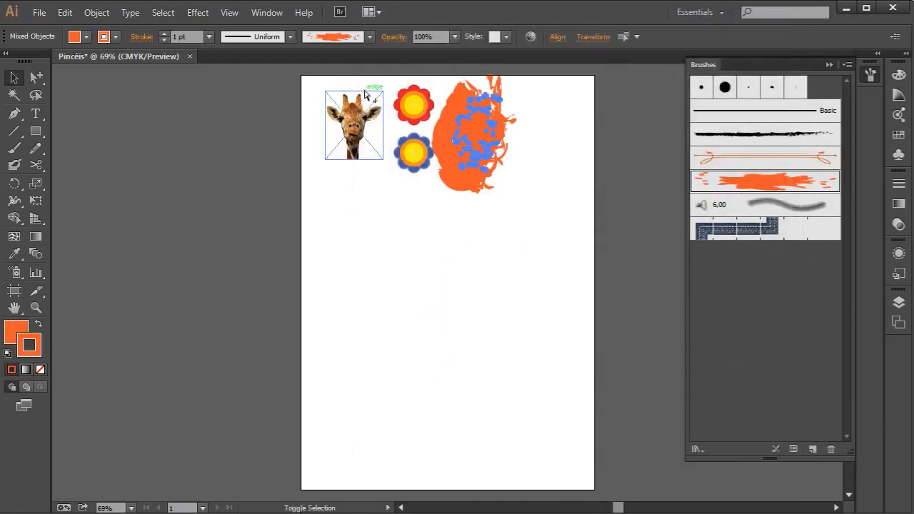
pyautogui.hotkey('ctrl', 'z')
pyautogui.click(112, 97)
pyautogui.click(16, 150)
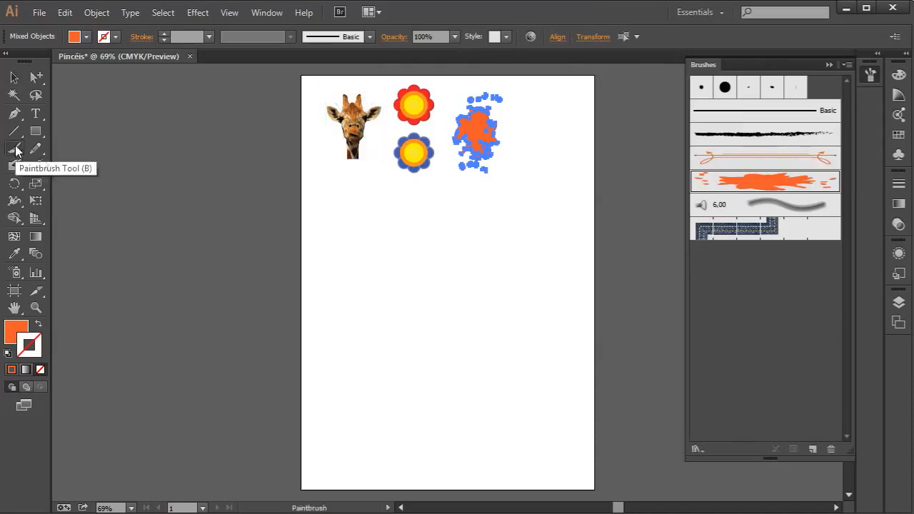
pyautogui.moveTo(480, 187)
pyautogui.mouseDown()
pyautogui.moveTo(497, 359)
pyautogui.moveTo(484, 477)
pyautogui.mouseUp()
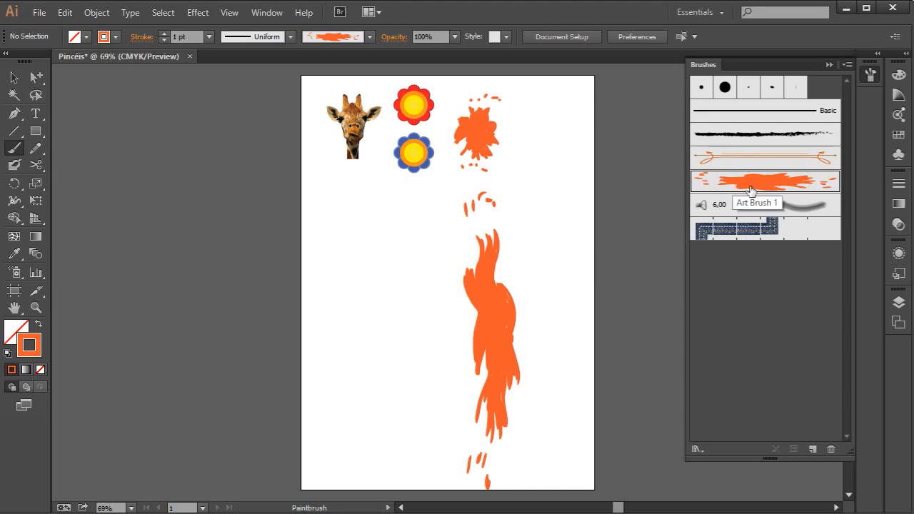
# - Try the Scale Proportionately option in the splatter brush's settings and restore Stretch to Fit Stroke Length
pyautogui.doubleClick(750, 191)
pyautogui.moveTo(569, 15)
pyautogui.mouseDown()
pyautogui.moveTo(477, 39)
pyautogui.moveTo(55, 70)
pyautogui.moveTo(160, 14)
pyautogui.moveTo(188, 14)
pyautogui.moveTo(183, 25)
pyautogui.mouseUp()
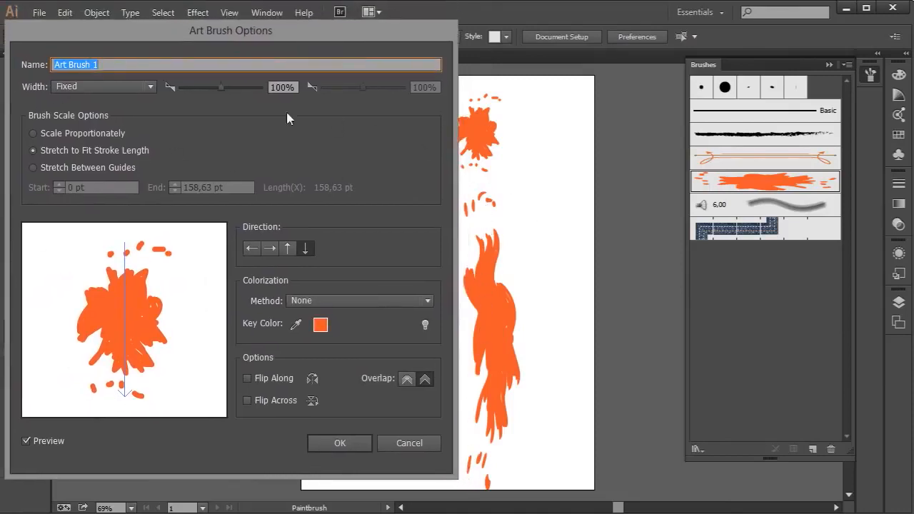
pyautogui.click(80, 133)
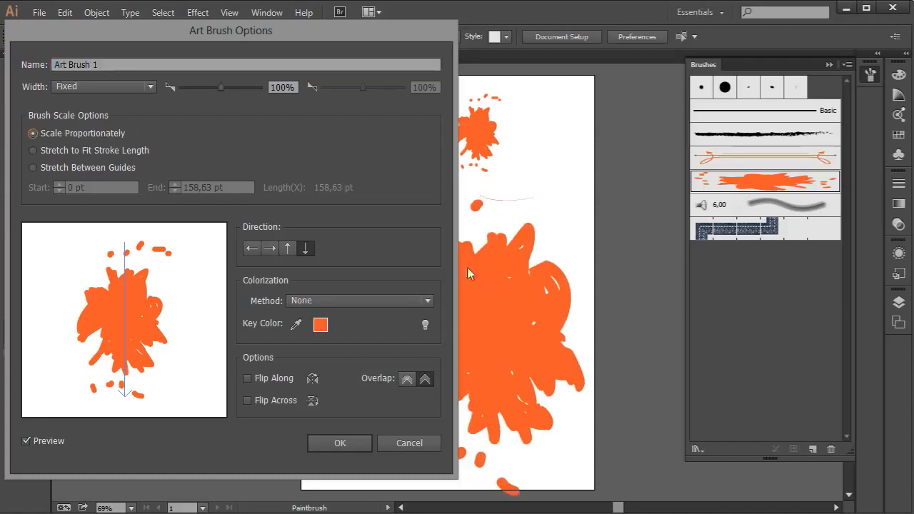
pyautogui.click(93, 148)
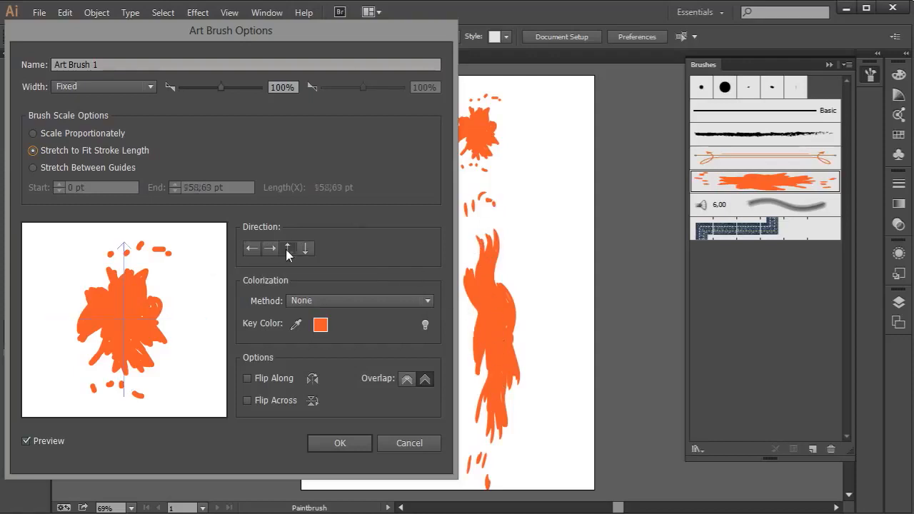
# - Set the splatter brush to Stretch Between Guides, with the start guide at 38,795 pt and the end guide at 119,835 pt
pyautogui.click(101, 169)
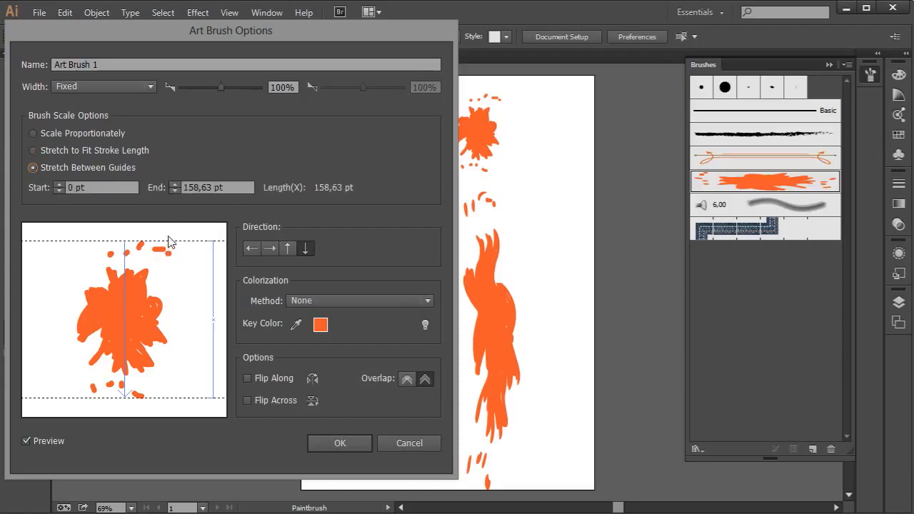
pyautogui.moveTo(171, 247); pyautogui.dragTo(174, 282)
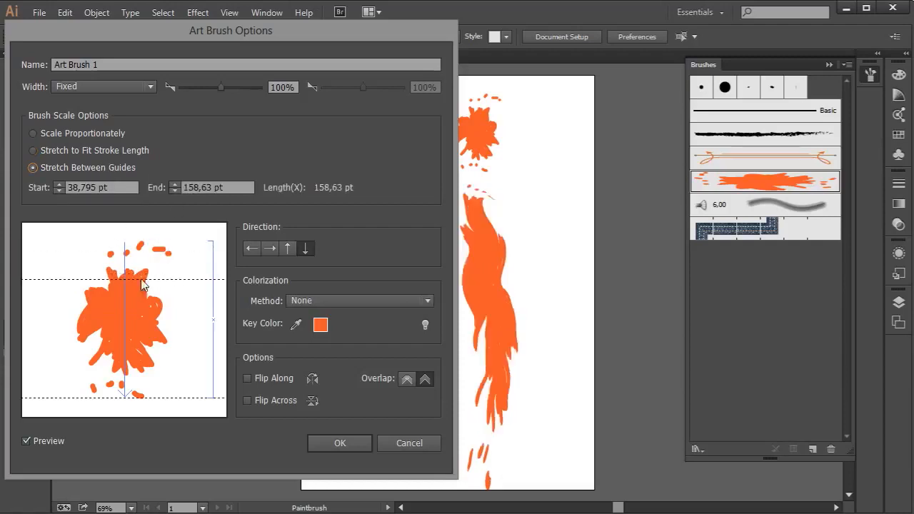
pyautogui.moveTo(174, 398); pyautogui.dragTo(167, 360)
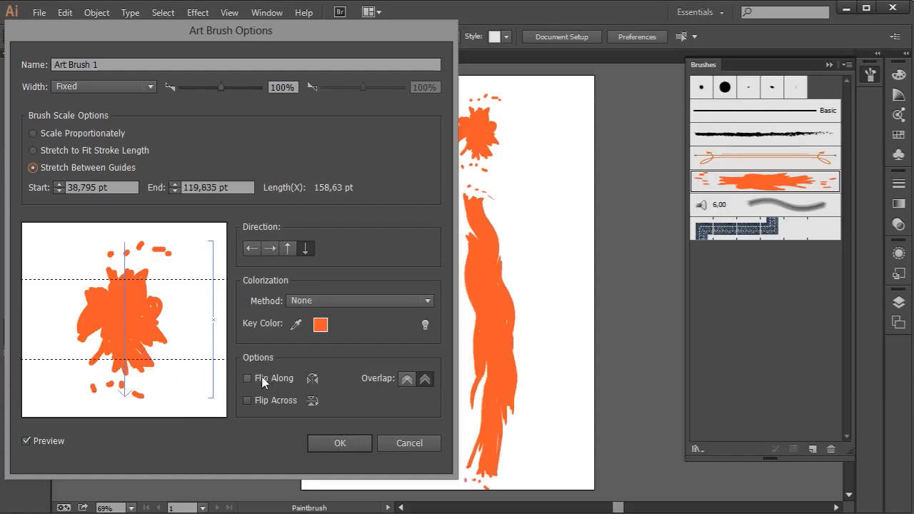
# - Try the Flip Along and Flip Across options on the splatter brush
pyautogui.click(268, 379)
pyautogui.click(270, 381)
pyautogui.click(269, 401)
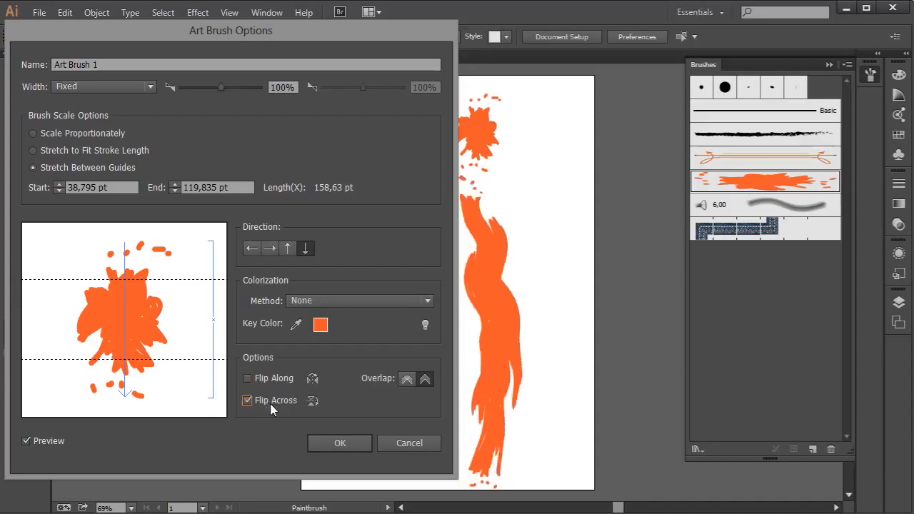
# - Try the Tints, Tints and Shades, and Hue Shift colorization methods on the splatter brush
pyautogui.click(310, 298)
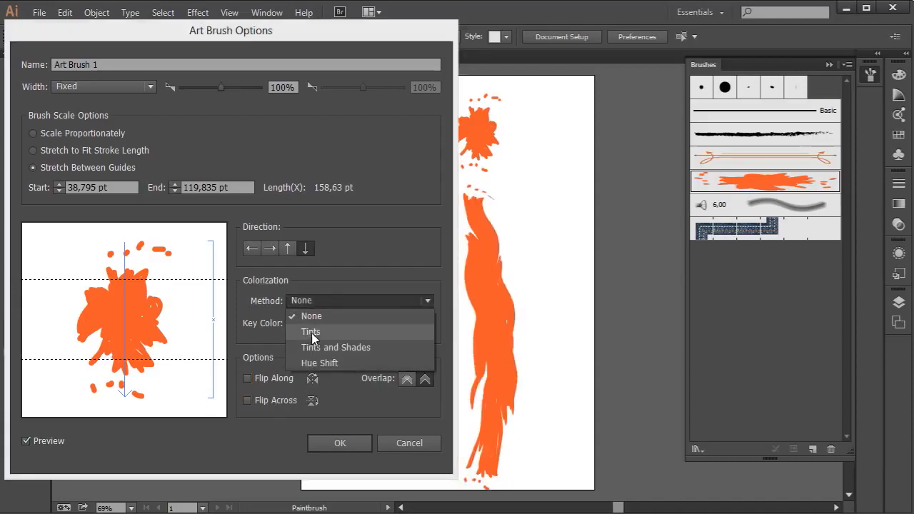
pyautogui.click(312, 332)
pyautogui.click(373, 300)
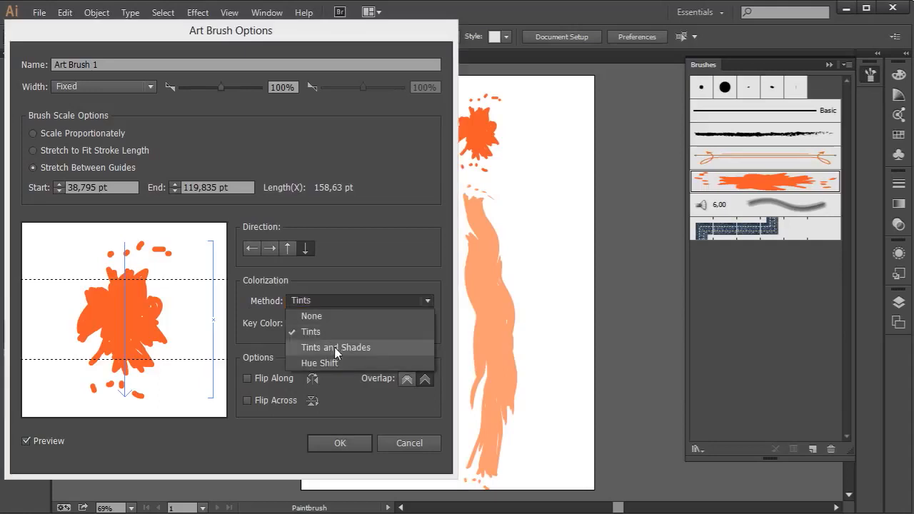
pyautogui.click(340, 348)
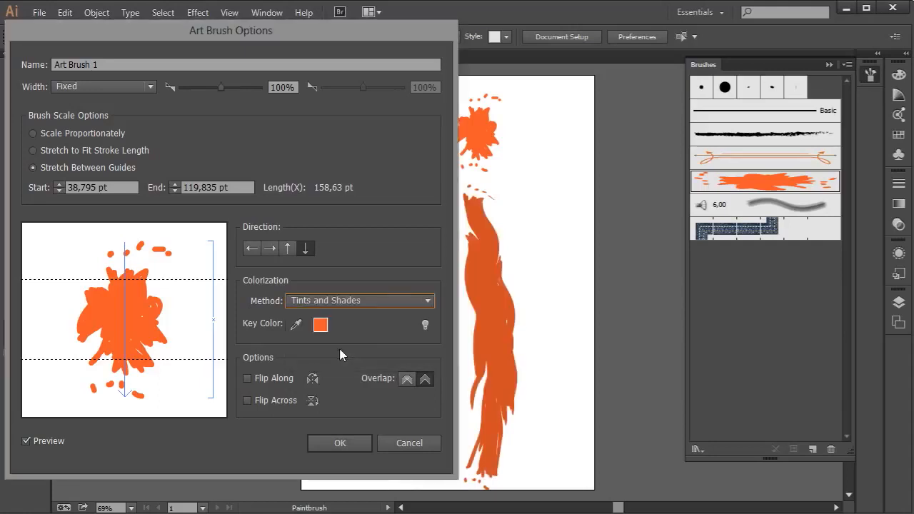
pyautogui.click(318, 301)
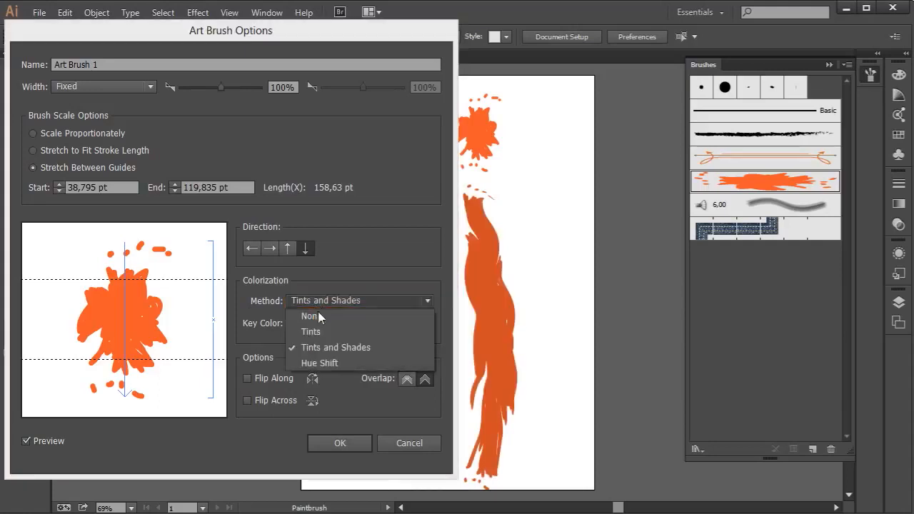
pyautogui.click(331, 362)
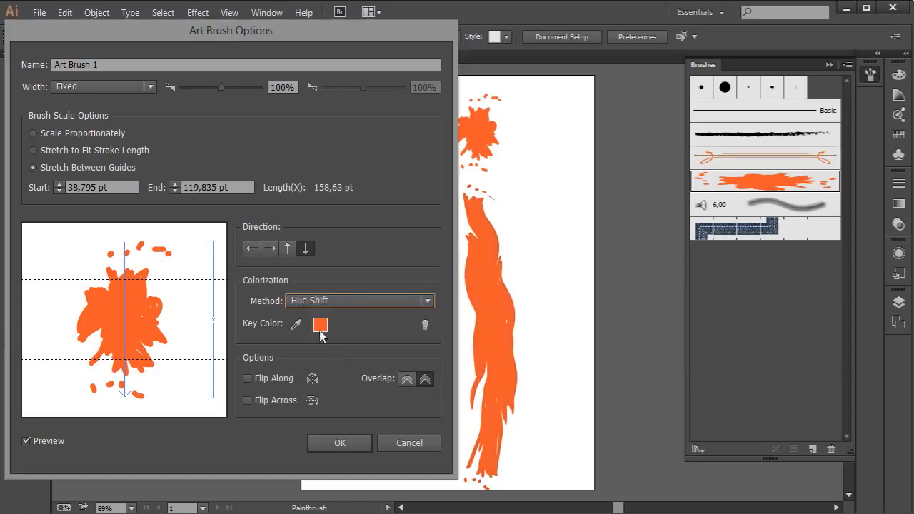
# - Set the splatter brush's colorization method to Tints and apply the changes to the existing strokes
pyautogui.click(315, 303)
pyautogui.click(327, 334)
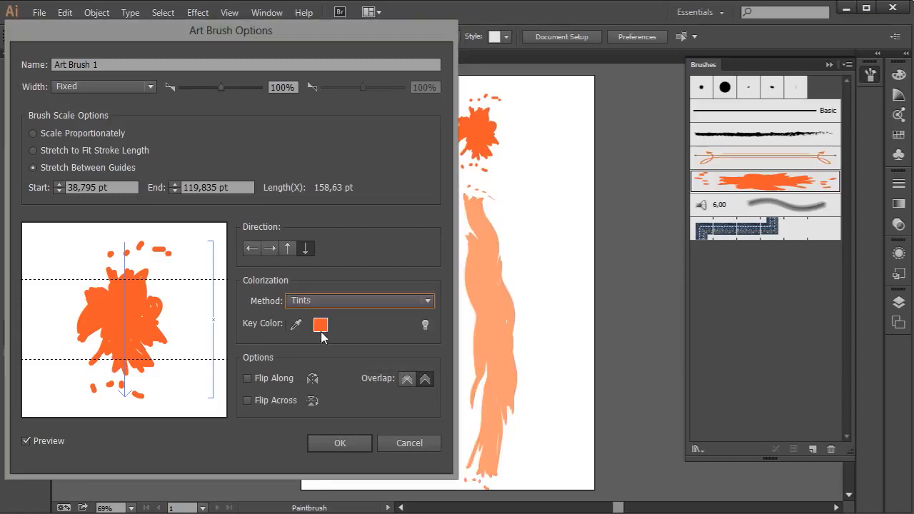
pyautogui.click(345, 444)
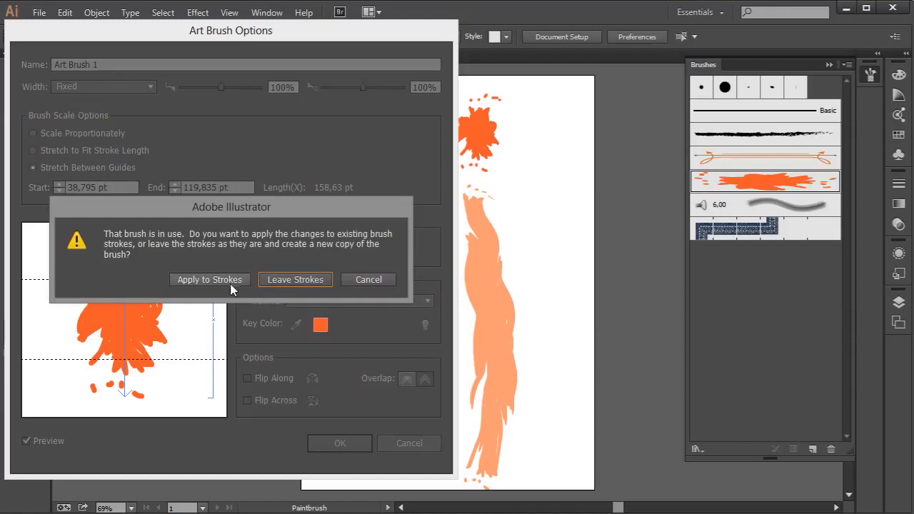
pyautogui.click(209, 279)
# - Recolor the long splatter brush stroke green, trying out different stroke color swatches, and deselect it
pyautogui.click(104, 36)
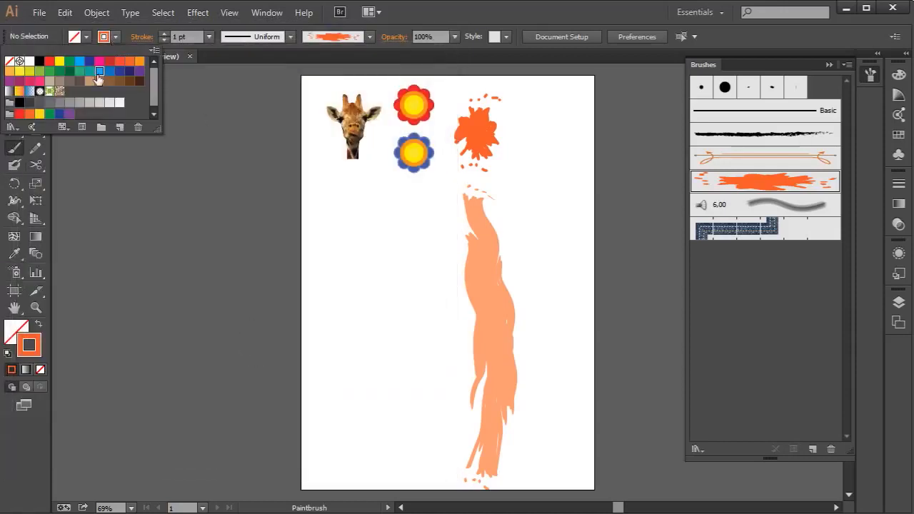
pyautogui.click(98, 78)
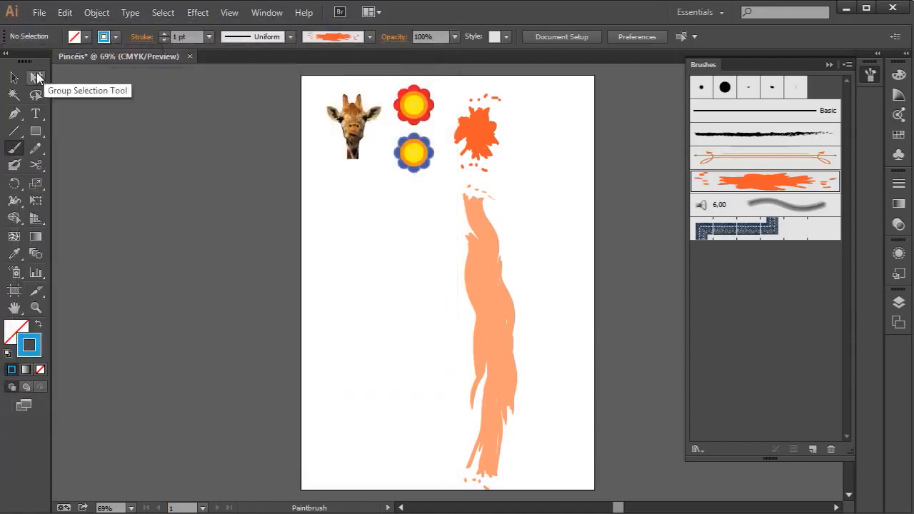
pyautogui.click(14, 77)
pyautogui.moveTo(402, 245); pyautogui.dragTo(574, 298)
pyautogui.click(115, 37)
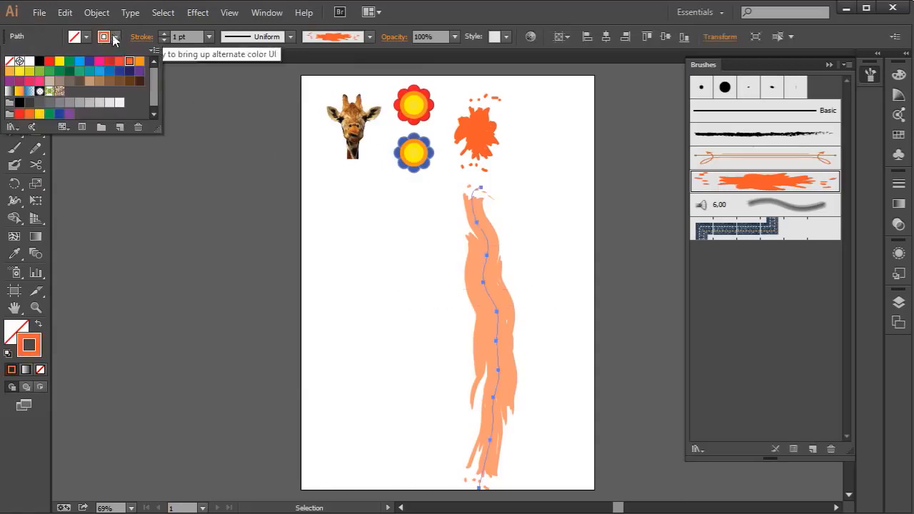
pyautogui.click(79, 71)
pyautogui.click(50, 70)
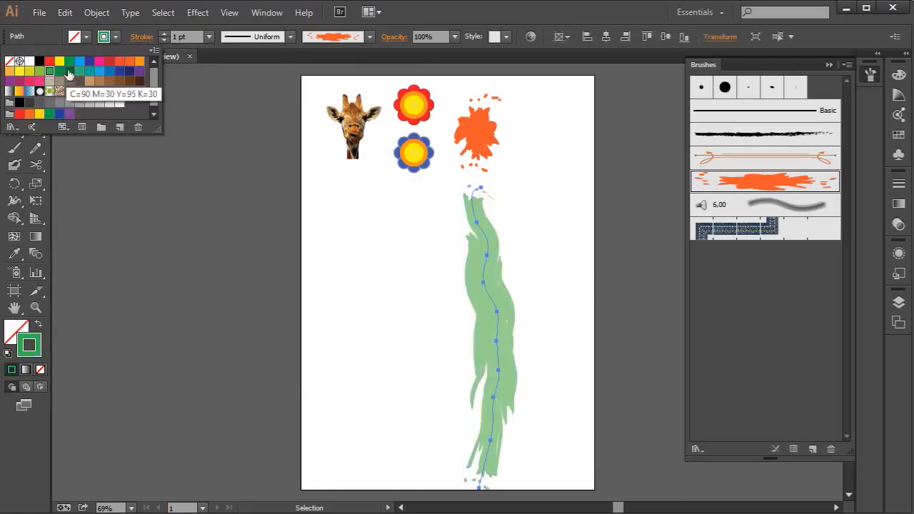
pyautogui.click(68, 74)
pyautogui.click(411, 309)
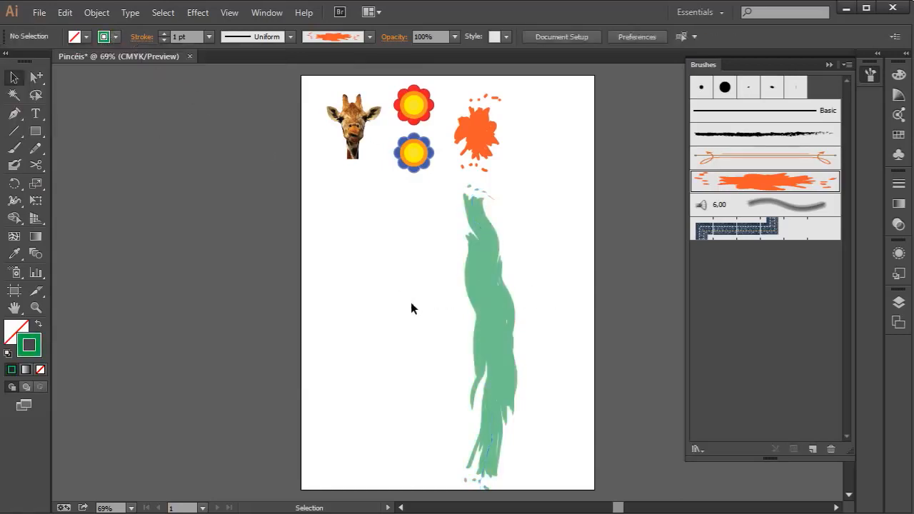
# - Try to create an Art Brush from the linked giraffe image
pyautogui.moveTo(302, 80); pyautogui.dragTo(380, 173)
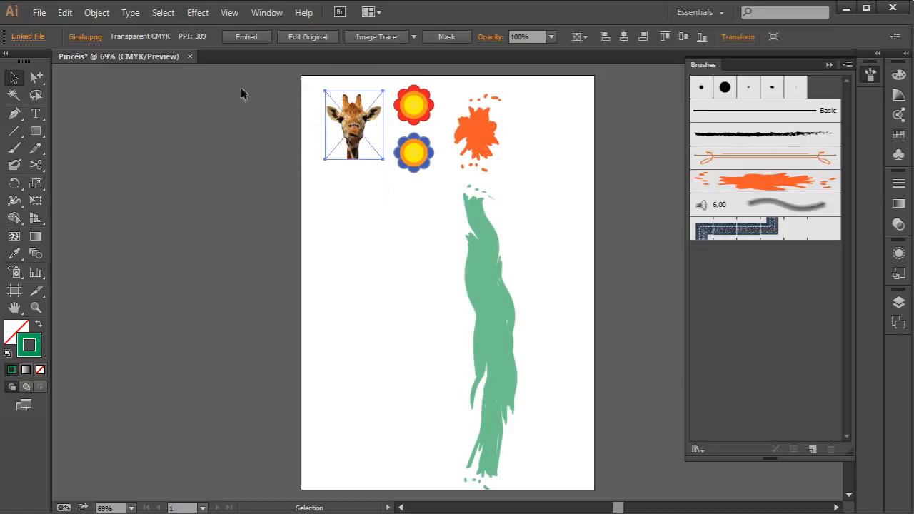
pyautogui.click(813, 449)
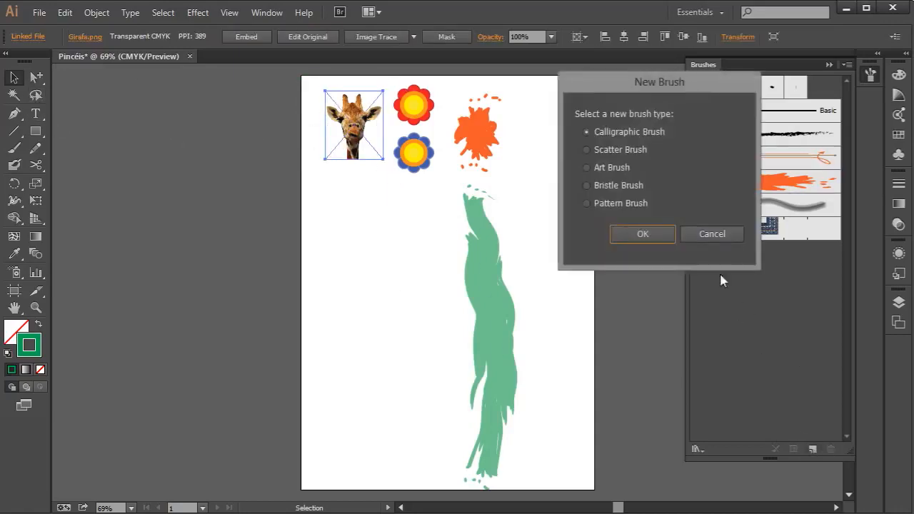
pyautogui.click(611, 168)
pyautogui.click(650, 236)
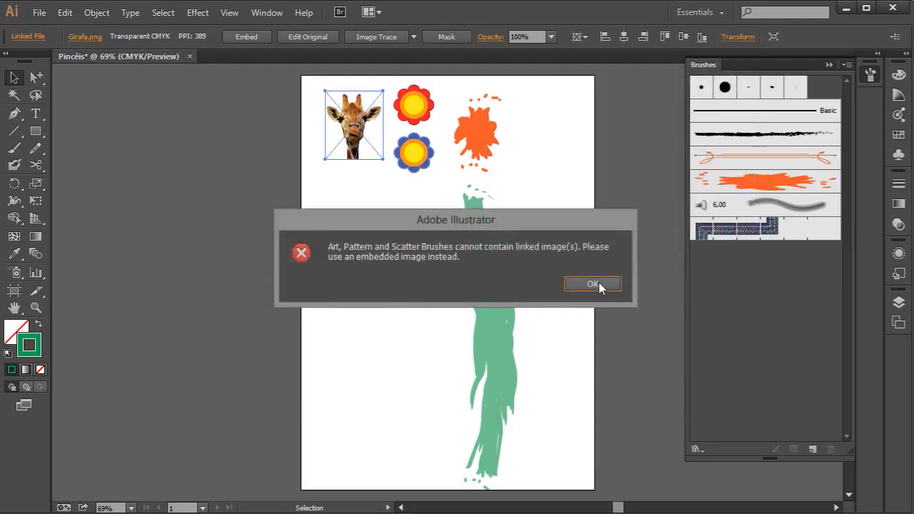
pyautogui.click(595, 285)
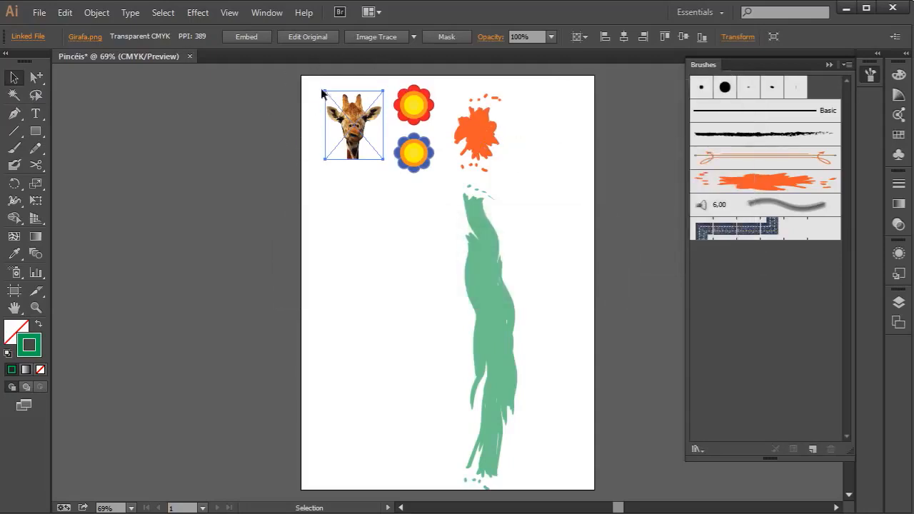
# - Embed the giraffe image and create an Art Brush from it that stretches between guides, with the start guide at 110,372 pt
pyautogui.click(246, 38)
pyautogui.click(812, 449)
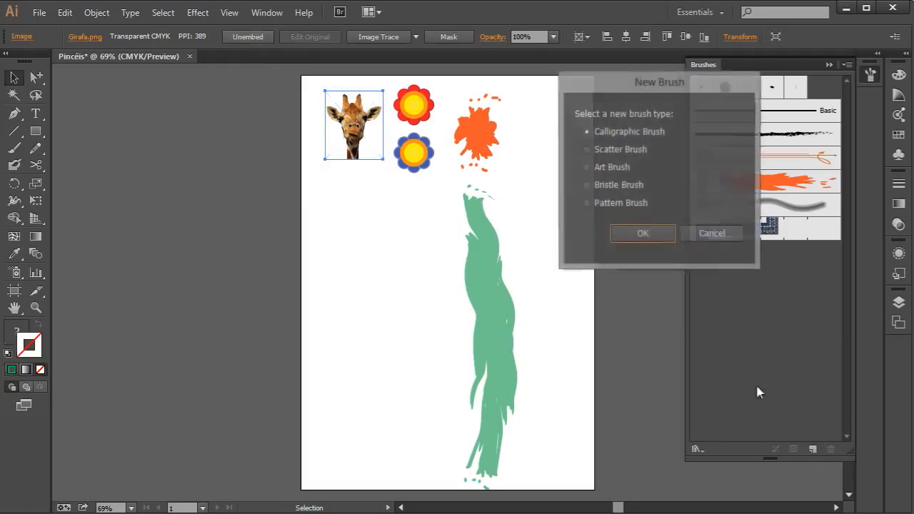
pyautogui.click(613, 168)
pyautogui.click(647, 239)
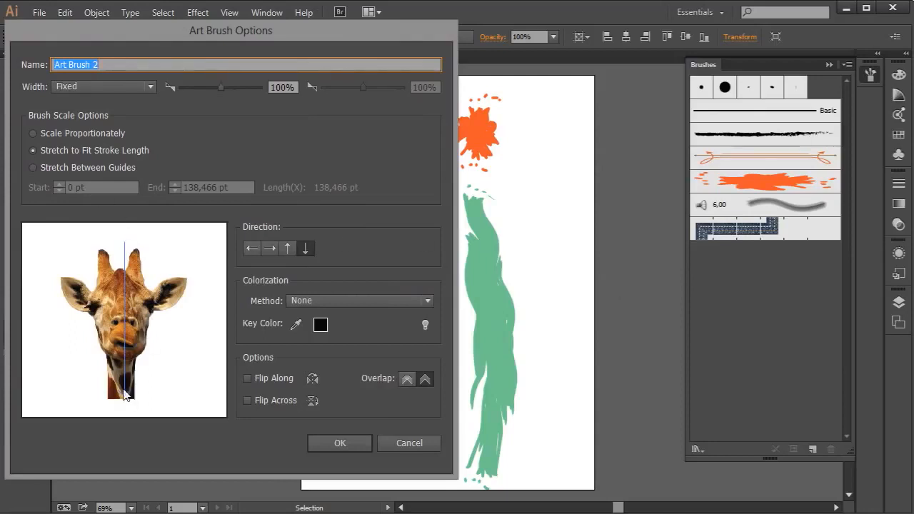
pyautogui.click(87, 167)
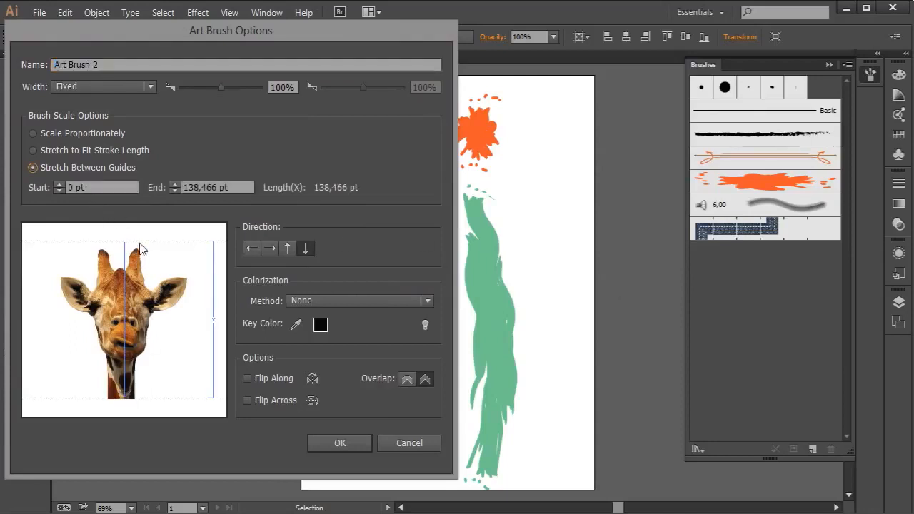
pyautogui.moveTo(140, 243); pyautogui.dragTo(127, 366)
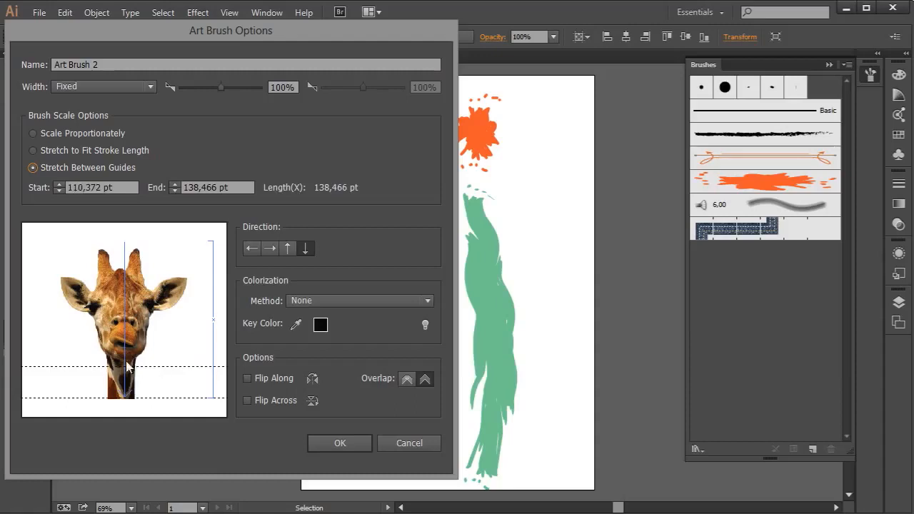
pyautogui.click(341, 441)
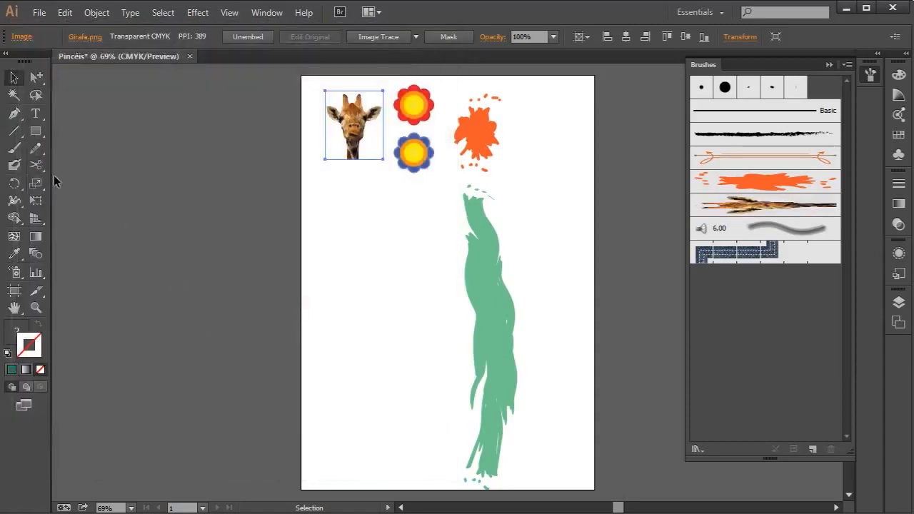
# - Paint a long vertical stroke below the giraffe image with the giraffe art brush and move it off the artboard to the left
pyautogui.click(16, 150)
pyautogui.moveTo(353, 179)
pyautogui.mouseDown()
pyautogui.moveTo(372, 368)
pyautogui.moveTo(368, 457)
pyautogui.mouseUp()
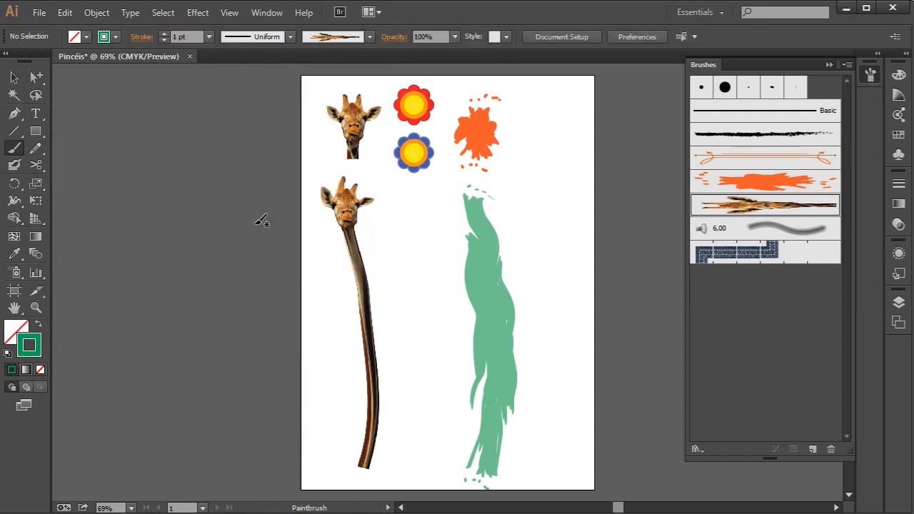
pyautogui.click(14, 77)
pyautogui.moveTo(368, 272); pyautogui.dragTo(194, 257)
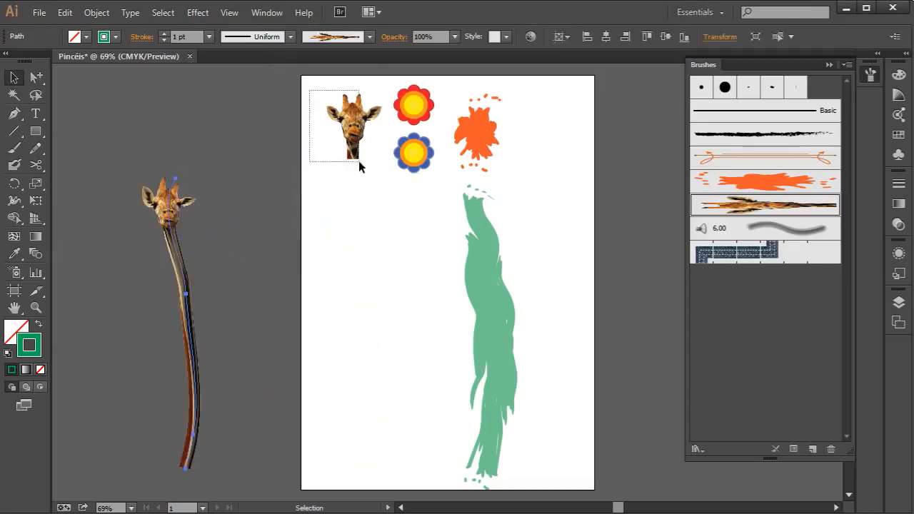
# - Create a new Scatter Brush from the giraffe image, keeping the default brush options
pyautogui.click(343, 133)
pyautogui.click(813, 449)
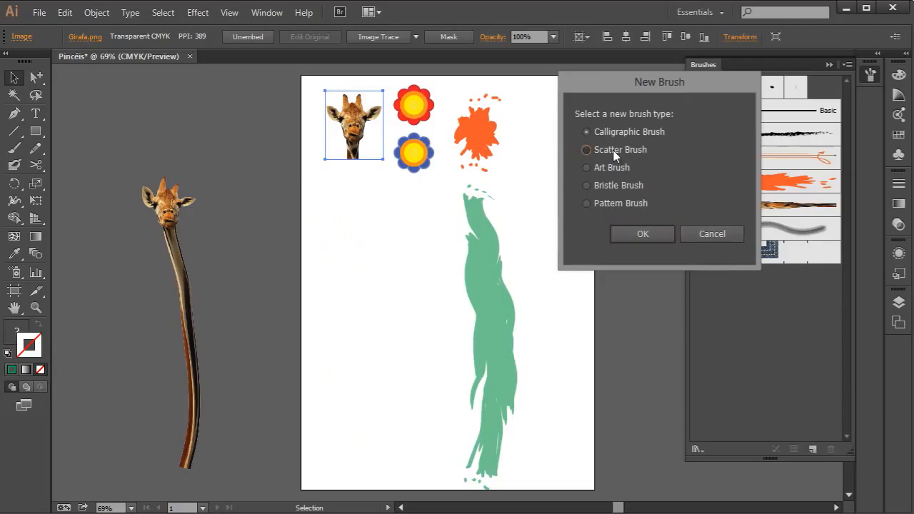
pyautogui.click(587, 150)
pyautogui.click(643, 233)
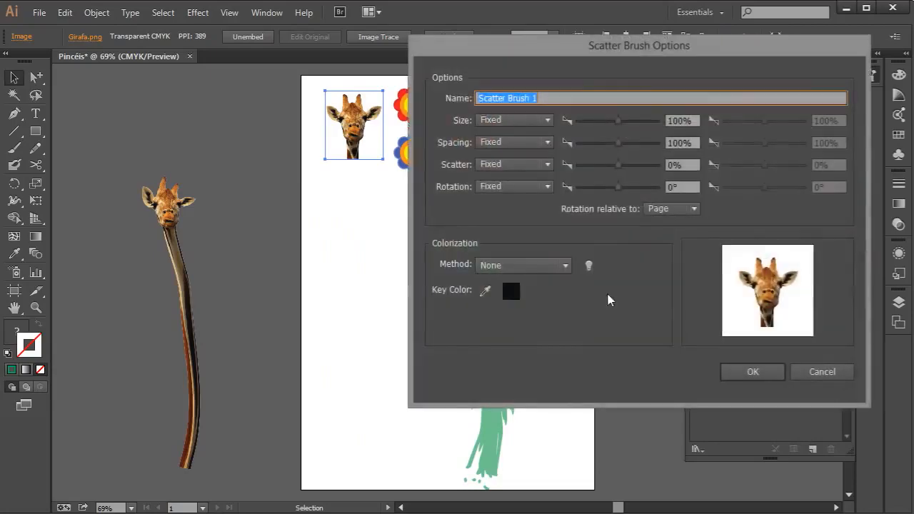
pyautogui.click(767, 374)
# - Paint a long vertical stroke below the giraffe image with the scatter brush and shift it slightly down
pyautogui.click(19, 152)
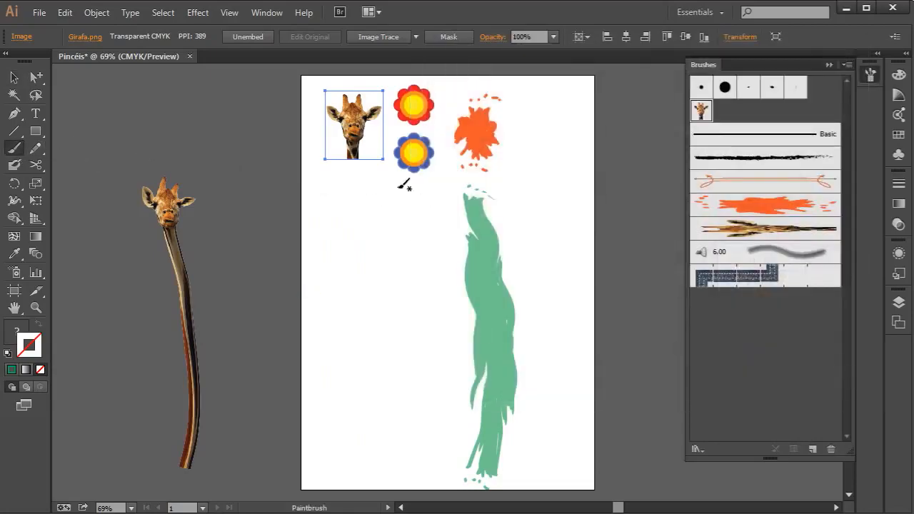
pyautogui.moveTo(358, 172)
pyautogui.mouseDown()
pyautogui.moveTo(366, 229)
pyautogui.moveTo(364, 472)
pyautogui.mouseUp()
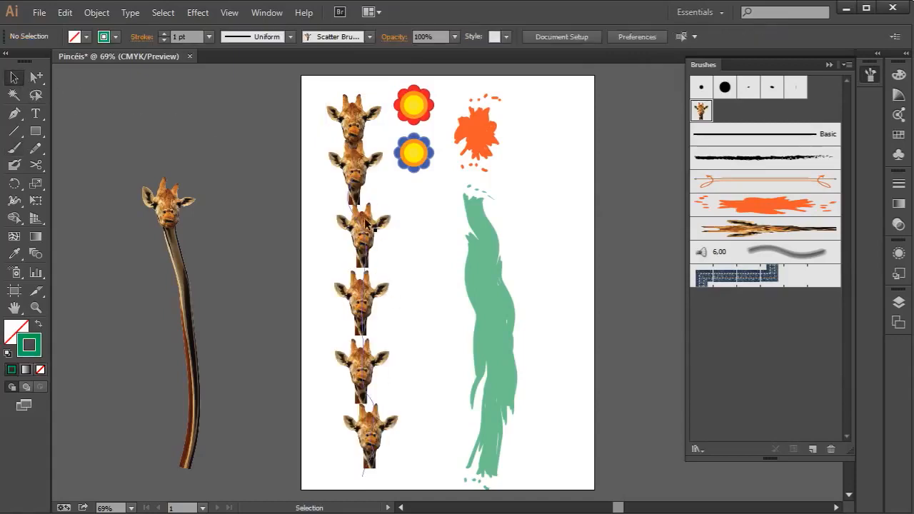
pyautogui.moveTo(365, 217); pyautogui.dragTo(365, 237)
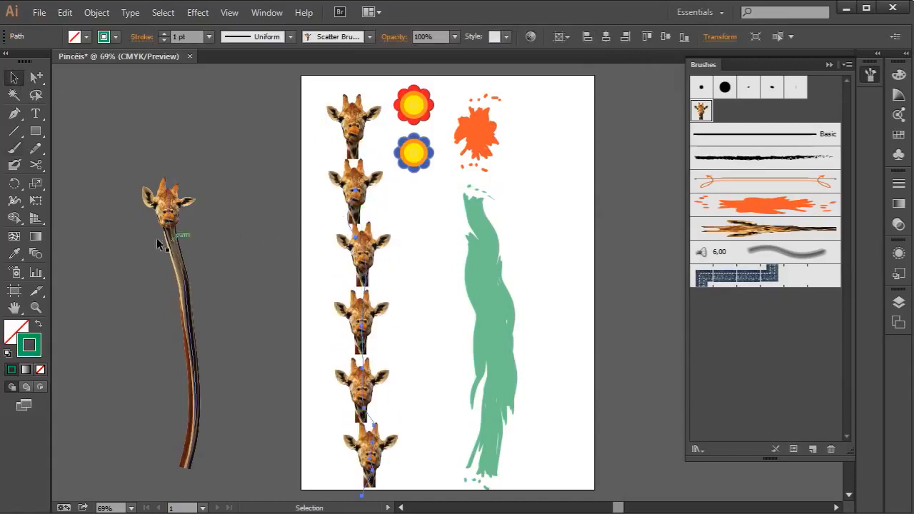
# - Edit the giraffe scatter brush and set its Size, Spacing, Scatter and Rotation to Random
pyautogui.doubleClick(701, 113)
pyautogui.moveTo(548, 54); pyautogui.dragTo(579, 50)
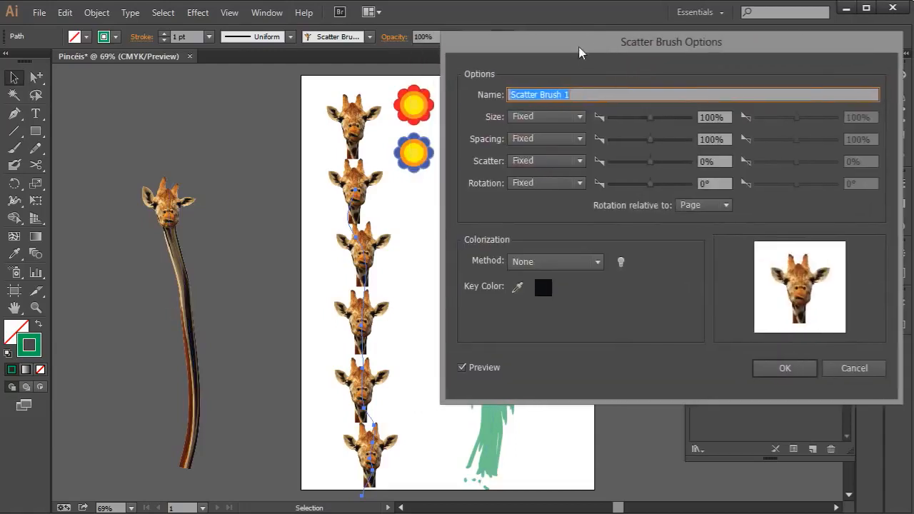
pyautogui.click(564, 119)
pyautogui.click(556, 148)
pyautogui.click(547, 139)
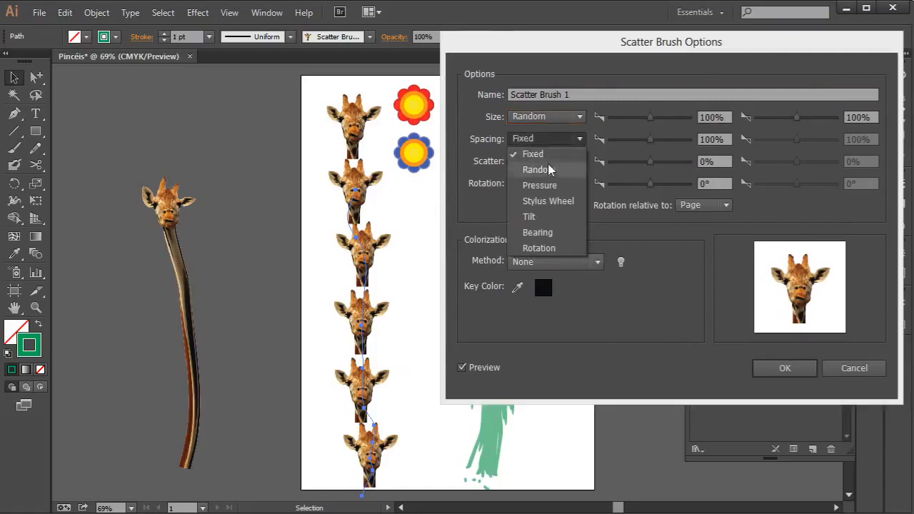
pyautogui.click(549, 170)
pyautogui.click(546, 161)
pyautogui.click(550, 192)
pyautogui.click(547, 184)
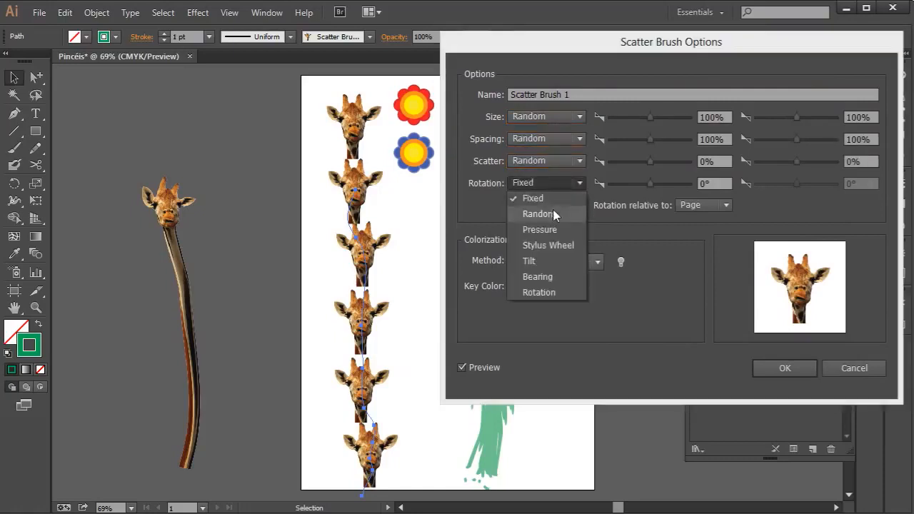
pyautogui.click(539, 212)
# - Set the scatter brush's ranges to 33–76% for Size, 25–82% for Spacing and -183% to 129% for Scatter
pyautogui.moveTo(646, 119); pyautogui.dragTo(623, 120)
pyautogui.moveTo(799, 119)
pyautogui.mouseDown()
pyautogui.moveTo(775, 128)
pyautogui.moveTo(786, 120)
pyautogui.mouseUp()
pyautogui.moveTo(650, 140); pyautogui.dragTo(618, 141)
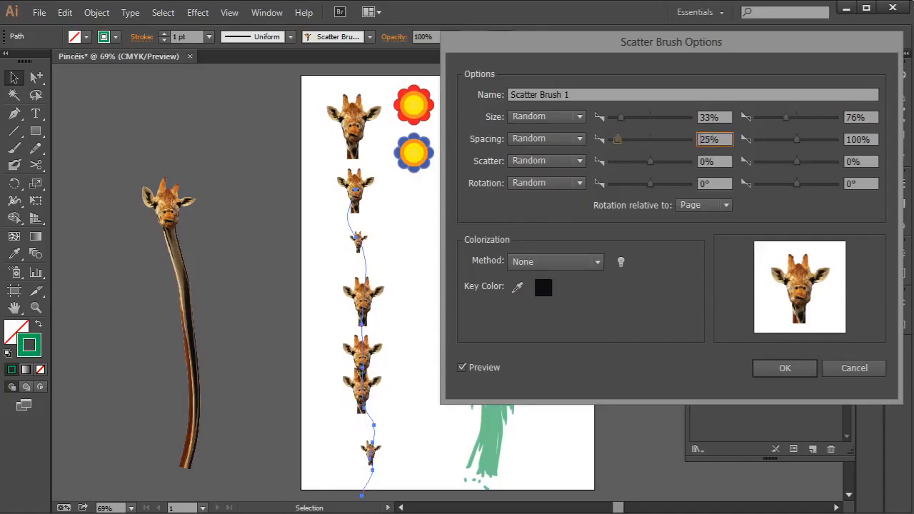
pyautogui.moveTo(797, 140); pyautogui.dragTo(788, 141)
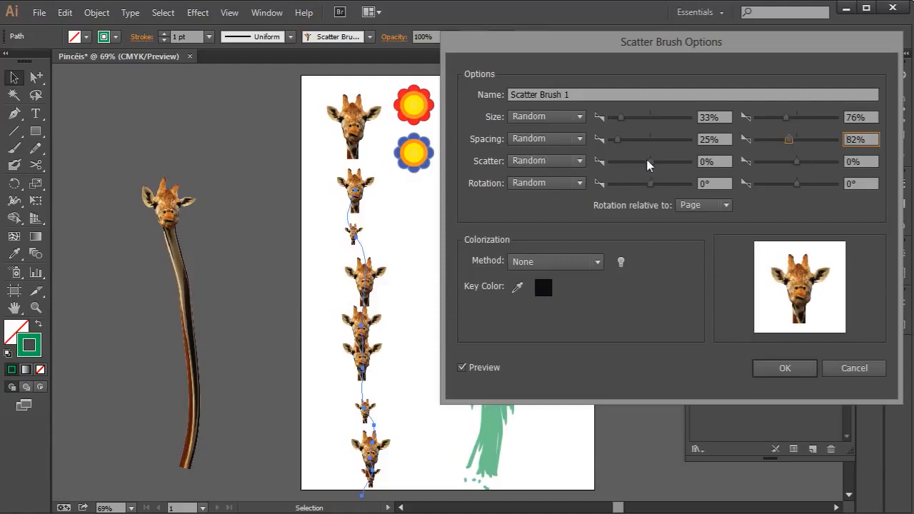
pyautogui.moveTo(649, 165); pyautogui.dragTo(644, 163)
pyautogui.moveTo(798, 161); pyautogui.dragTo(801, 164)
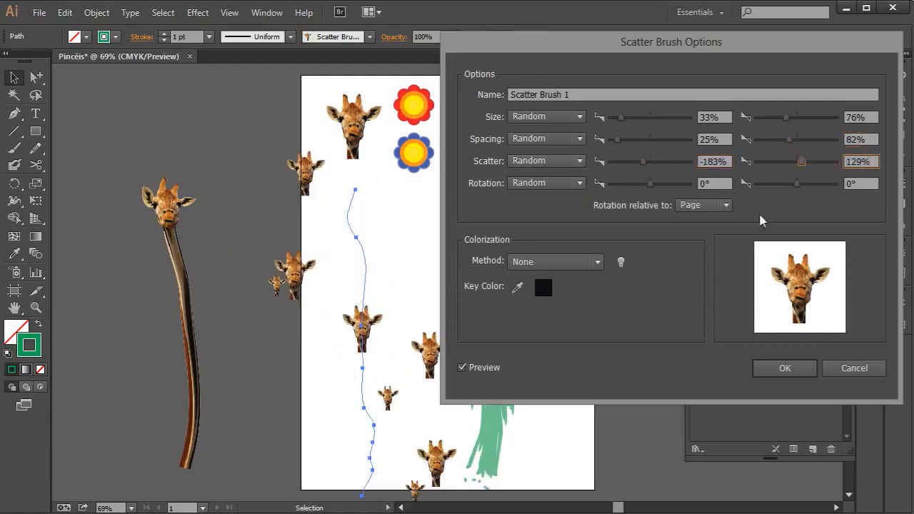
# - Make rotation relative to Path with values of 112° and -17°, and apply the brush changes to existing strokes
pyautogui.click(703, 206)
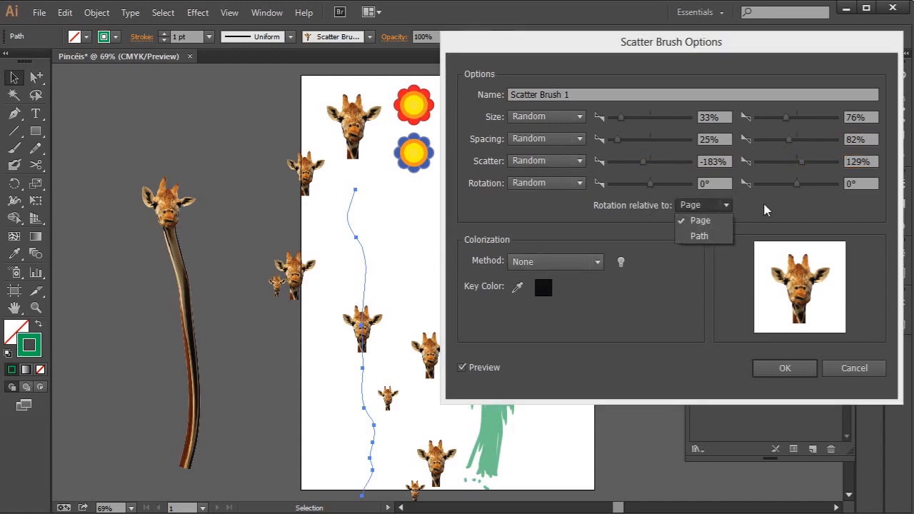
pyautogui.click(700, 236)
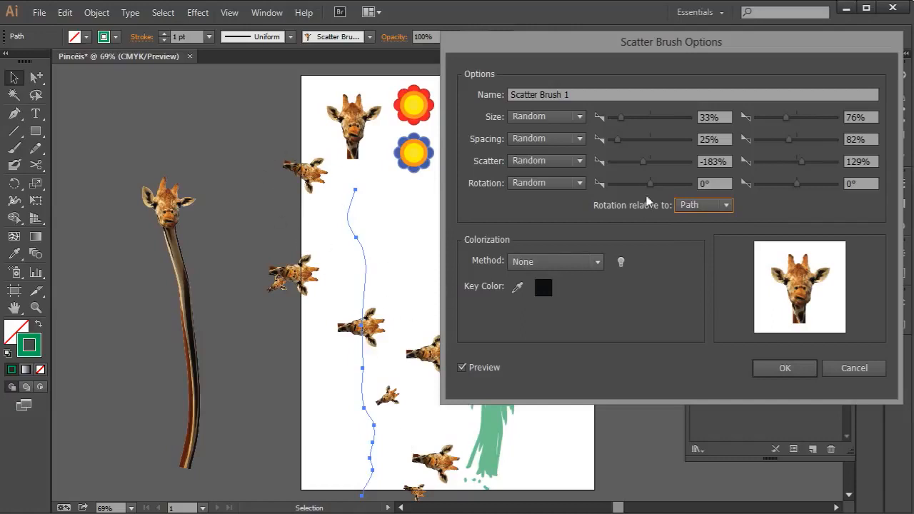
pyautogui.moveTo(650, 192); pyautogui.dragTo(674, 186)
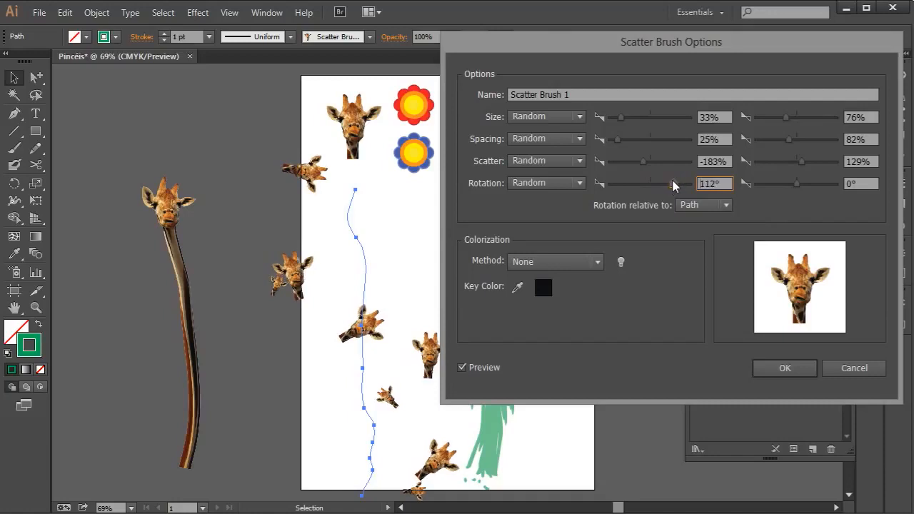
pyautogui.moveTo(797, 187); pyautogui.dragTo(798, 187)
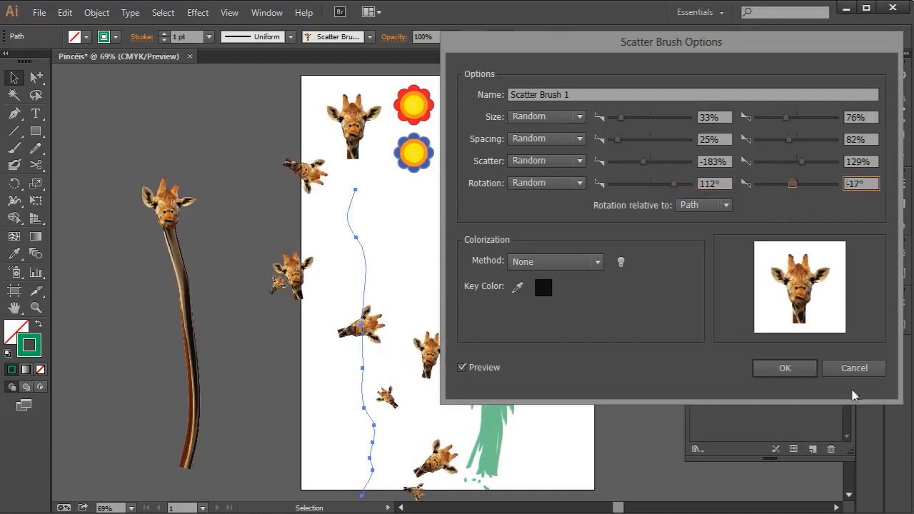
pyautogui.click(800, 370)
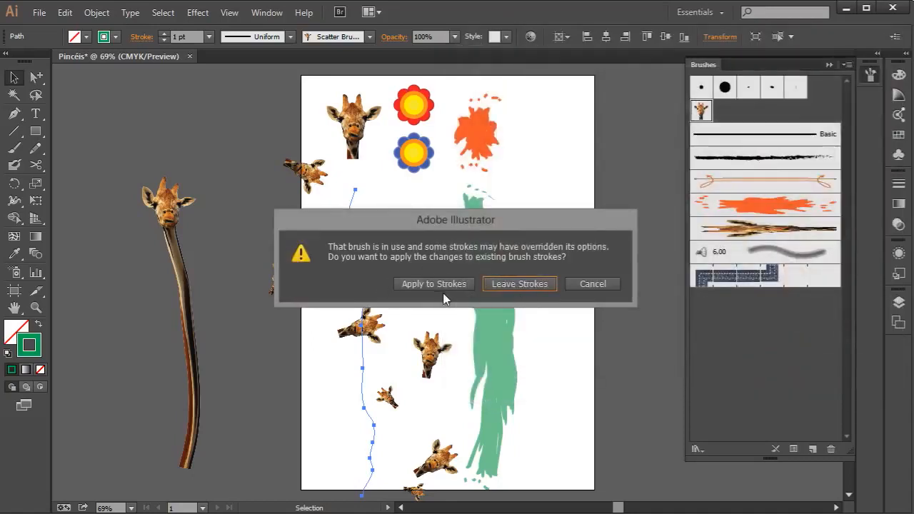
pyautogui.click(440, 287)
# - Try out the edited scatter brush with a long stroke across the artboard, and undo it
pyautogui.press('b')
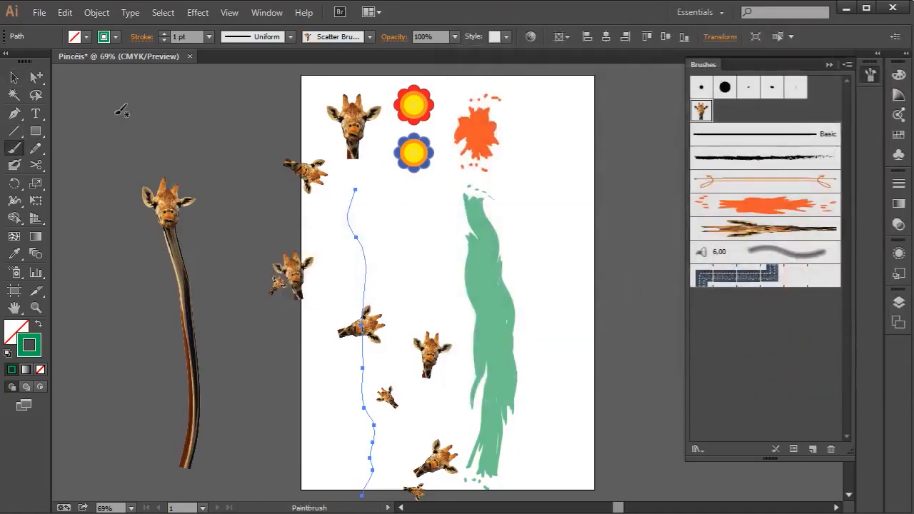
pyautogui.moveTo(122, 111)
pyautogui.mouseDown()
pyautogui.moveTo(156, 120)
pyautogui.moveTo(263, 202)
pyautogui.moveTo(608, 343)
pyautogui.mouseUp()
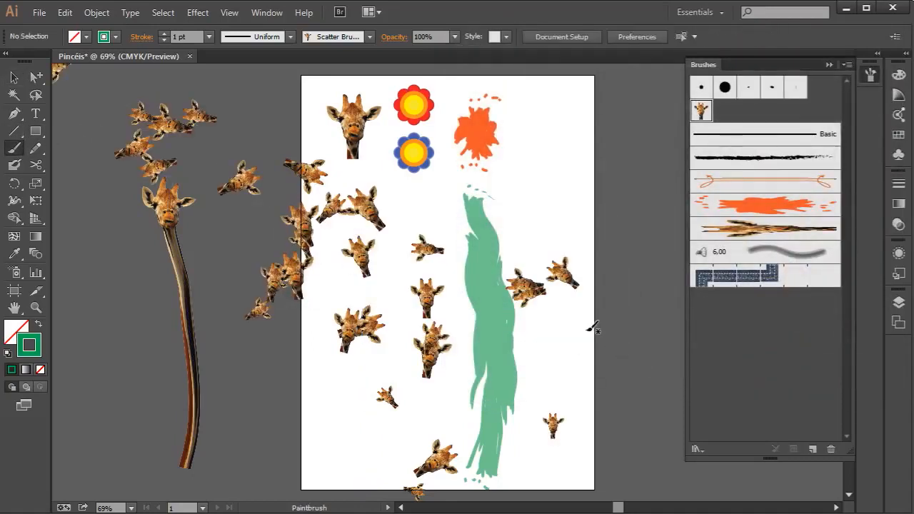
pyautogui.hotkey('ctrl', 'z')
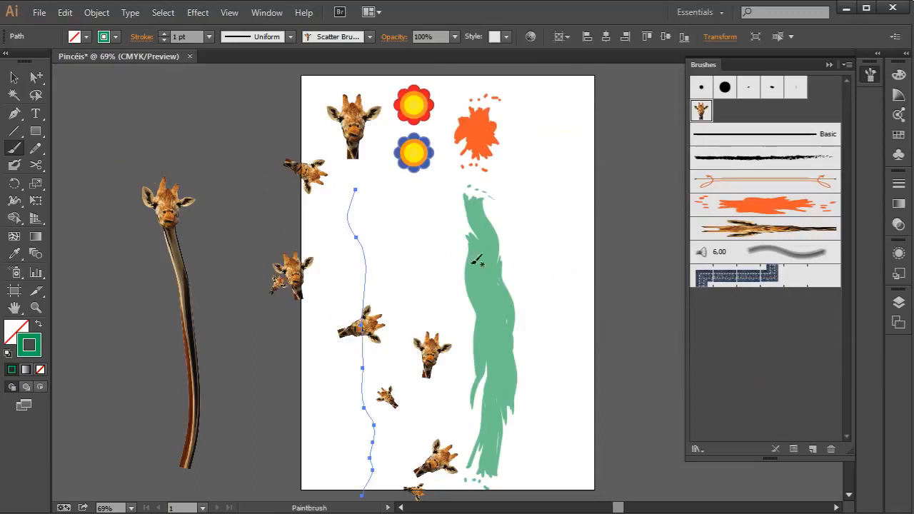
# - Move the giraffe scatter stroke off the artboard to the left and the green splatter stroke off to the right
pyautogui.click(14, 77)
pyautogui.moveTo(360, 286); pyautogui.dragTo(220, 250)
pyautogui.click(268, 265)
pyautogui.moveTo(496, 282); pyautogui.dragTo(644, 284)
# - Add the blue flower and the red flower to the swatches as two new pattern swatches
pyautogui.moveTo(424, 184); pyautogui.dragTo(388, 136)
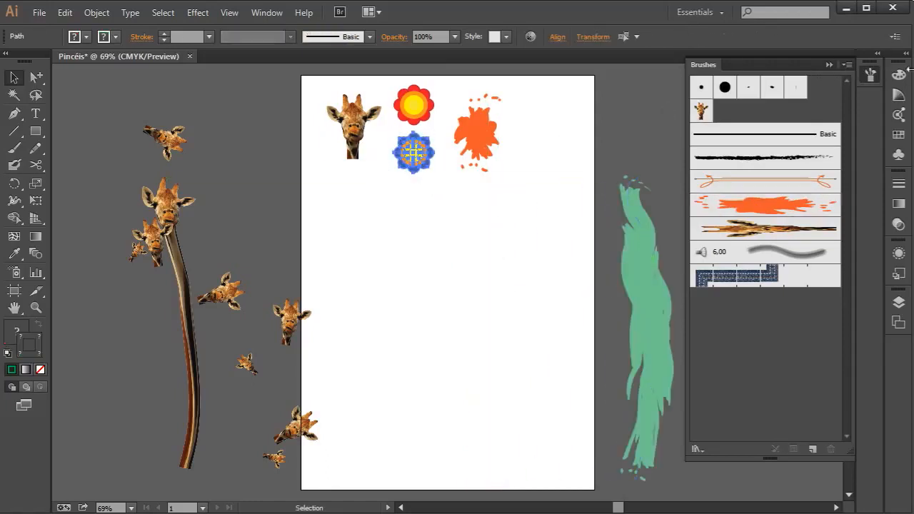
pyautogui.click(898, 94)
pyautogui.click(898, 78)
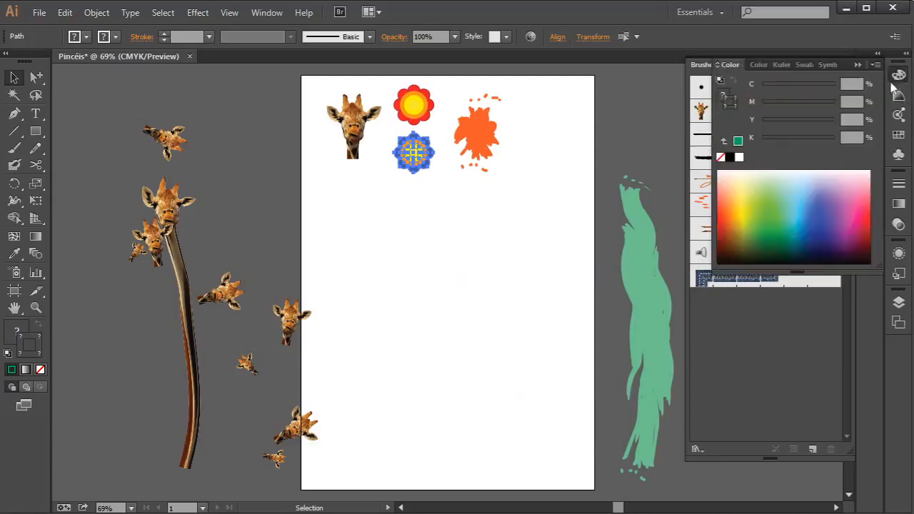
pyautogui.click(898, 137)
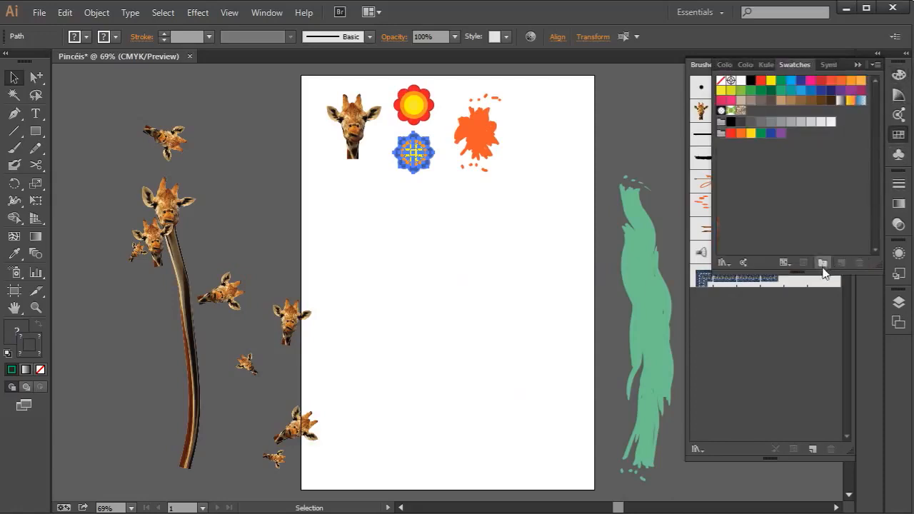
pyautogui.moveTo(412, 158); pyautogui.dragTo(803, 192)
pyautogui.moveTo(389, 81); pyautogui.dragTo(815, 153)
pyautogui.click(462, 301)
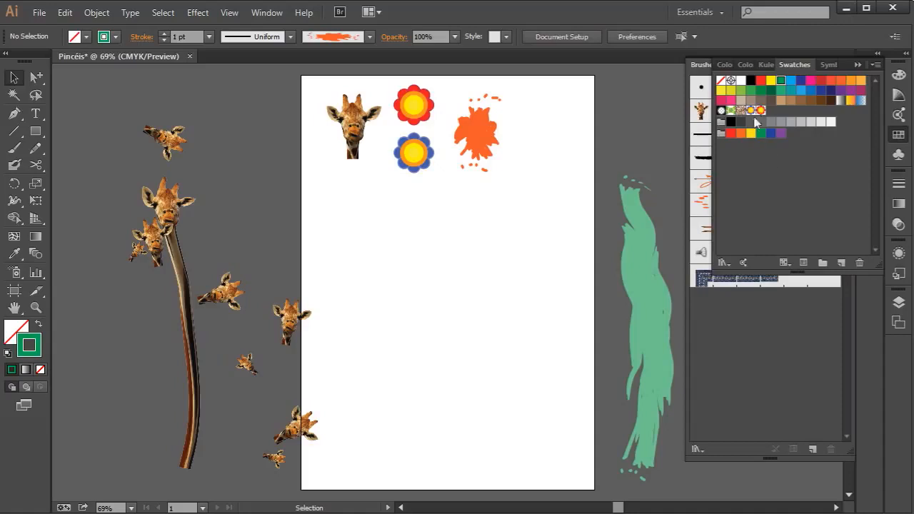
# - Draw a large rectangle on the artboard below the sample artwork and fill it with the blue flower pattern
pyautogui.click(36, 131)
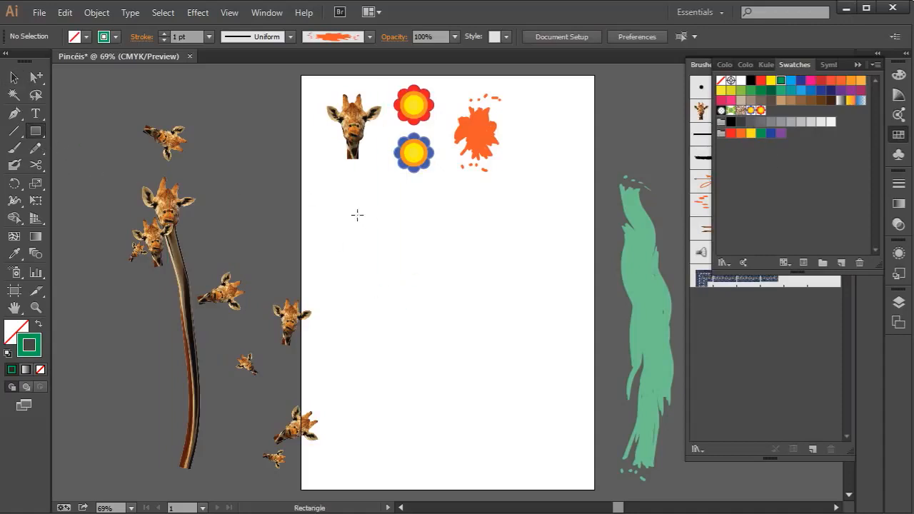
pyautogui.moveTo(357, 218); pyautogui.dragTo(554, 441)
pyautogui.click(16, 331)
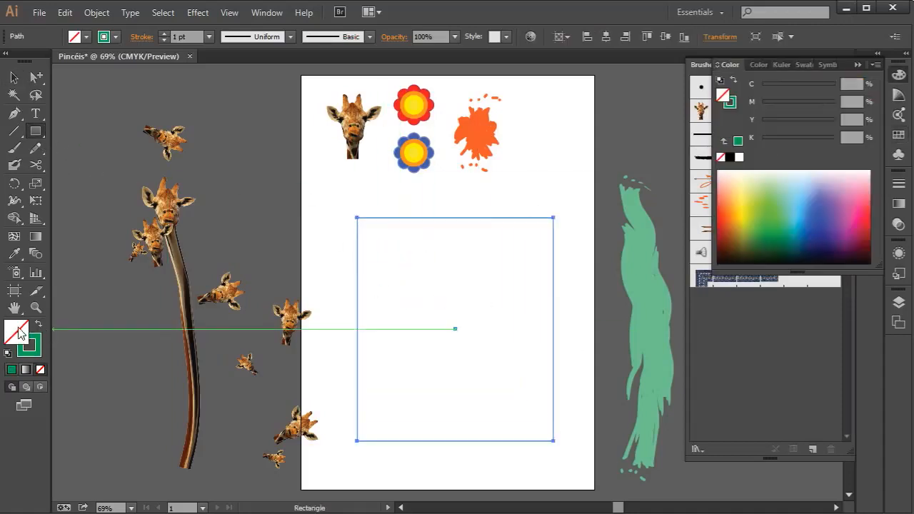
pyautogui.click(899, 95)
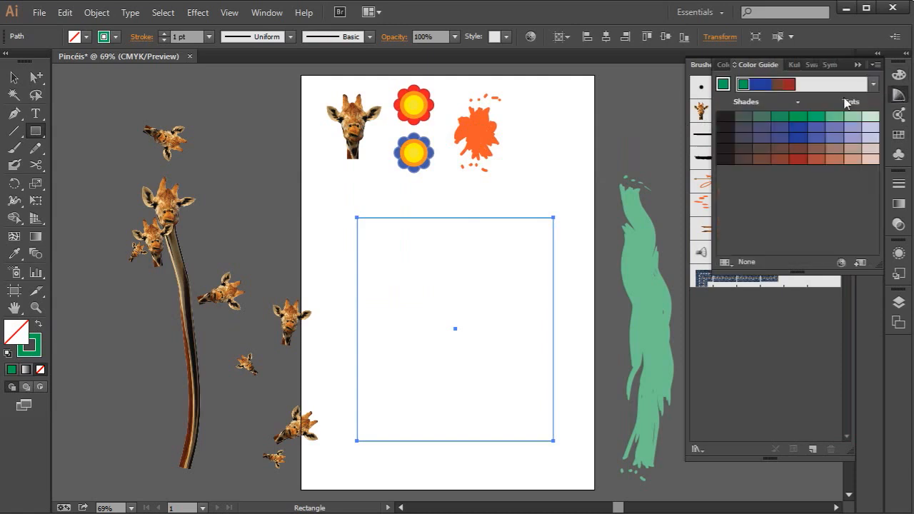
pyautogui.click(898, 134)
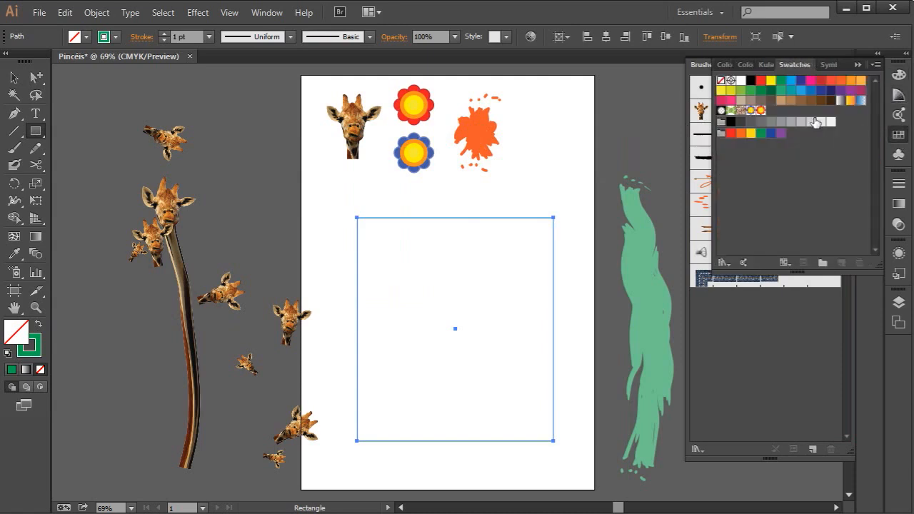
pyautogui.click(756, 112)
pyautogui.click(759, 112)
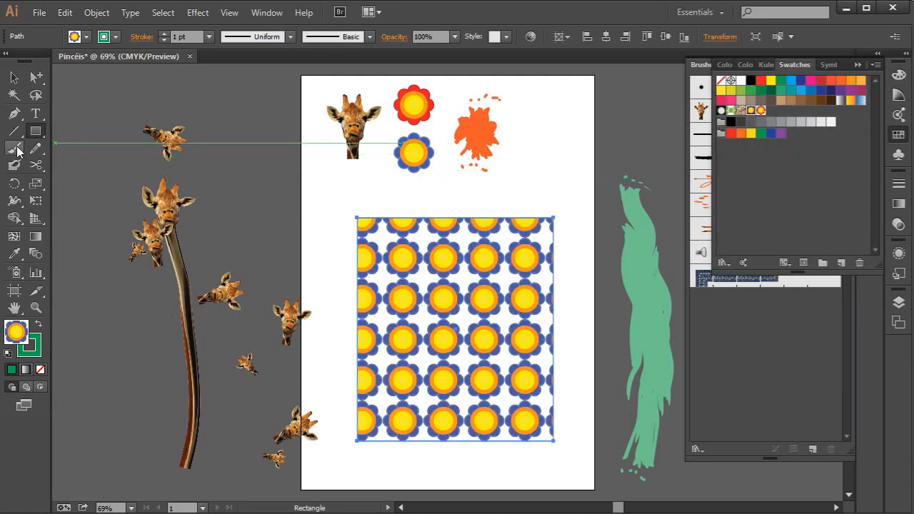
# - Delete the flower-patterned rectangle
pyautogui.click(15, 80)
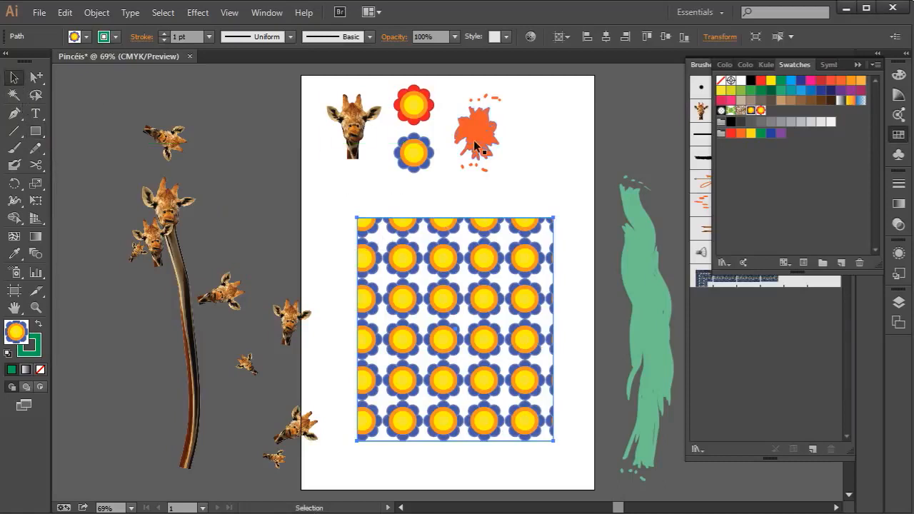
pyautogui.press('Delete')
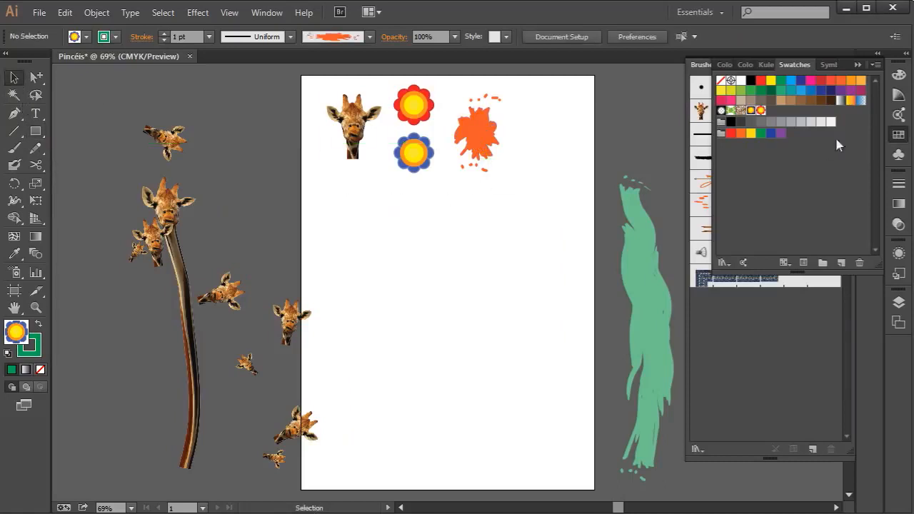
# - Start a new Pattern Brush and set its inner corner tile to the red flower, New Pattern Swatch 4
pyautogui.click(898, 134)
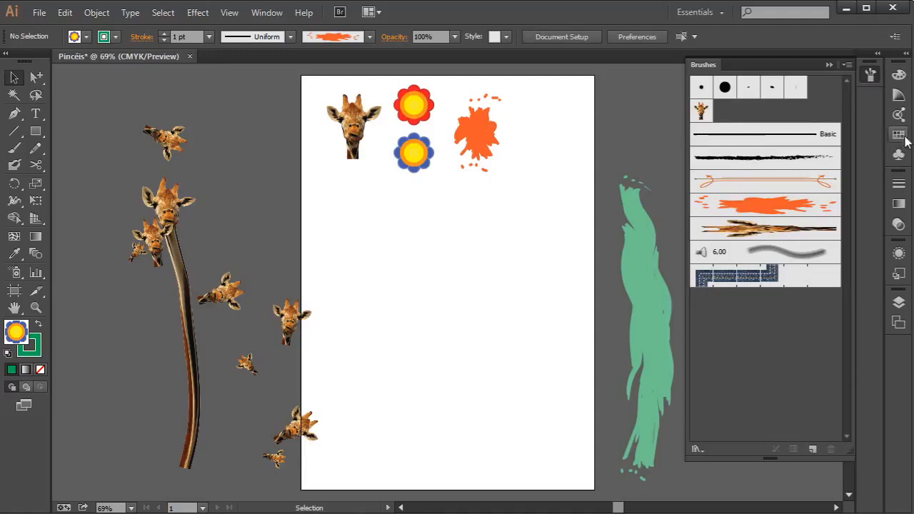
pyautogui.click(812, 450)
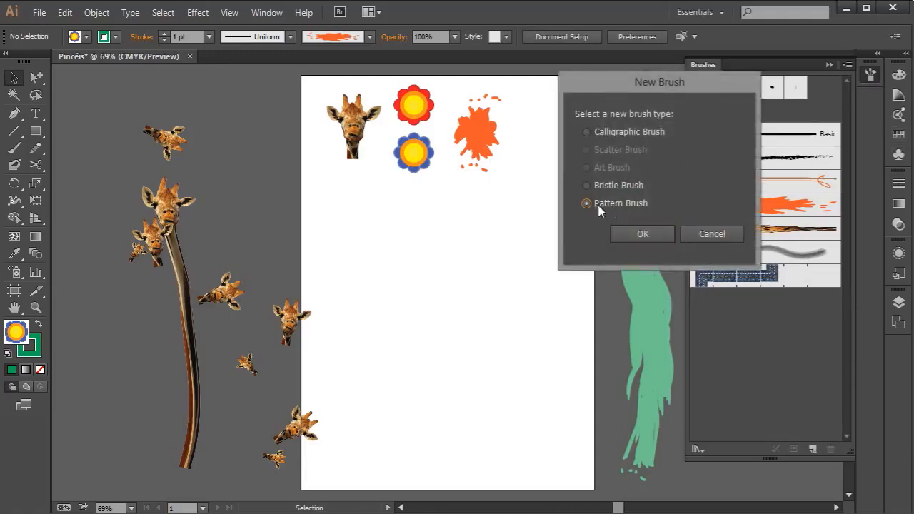
pyautogui.click(643, 236)
pyautogui.moveTo(623, 47); pyautogui.dragTo(585, 46)
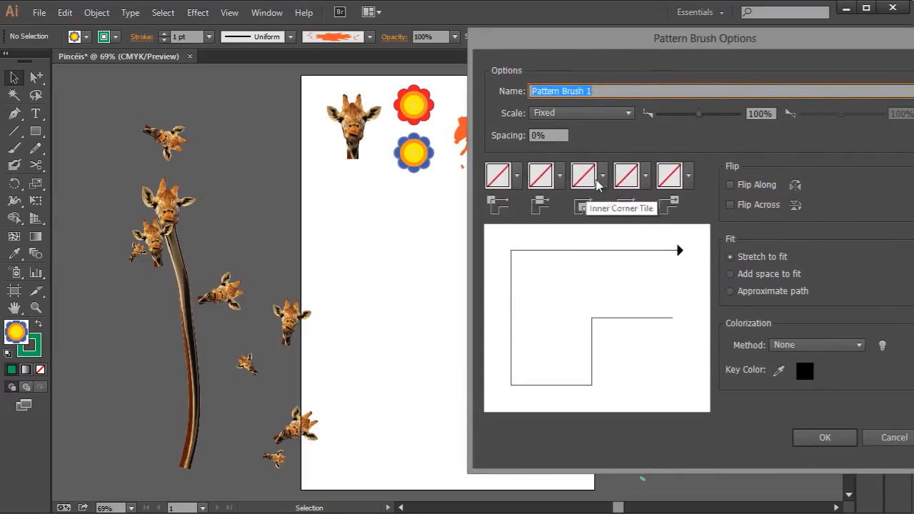
pyautogui.click(603, 176)
pyautogui.moveTo(592, 252); pyautogui.dragTo(589, 327)
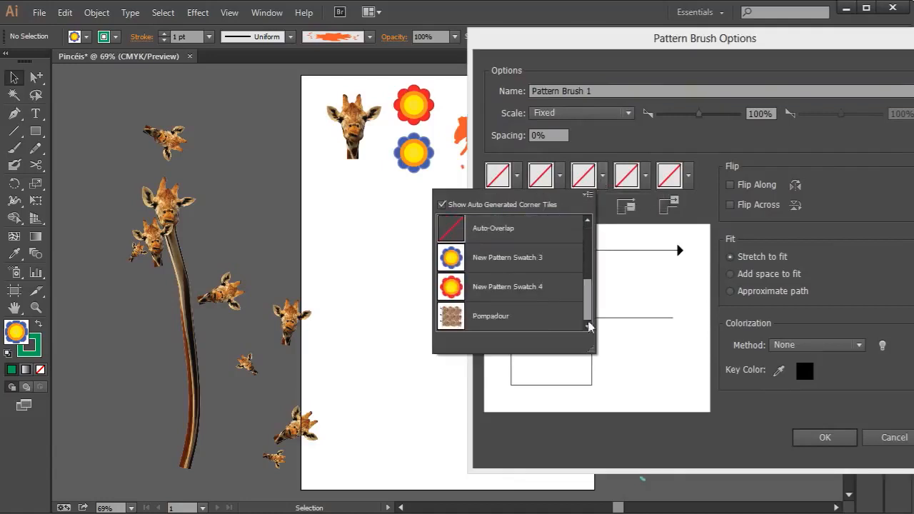
pyautogui.click(536, 283)
# - Set the pattern brush's outer corner tile to the red flower swatch
pyautogui.click(517, 176)
pyautogui.click(513, 252)
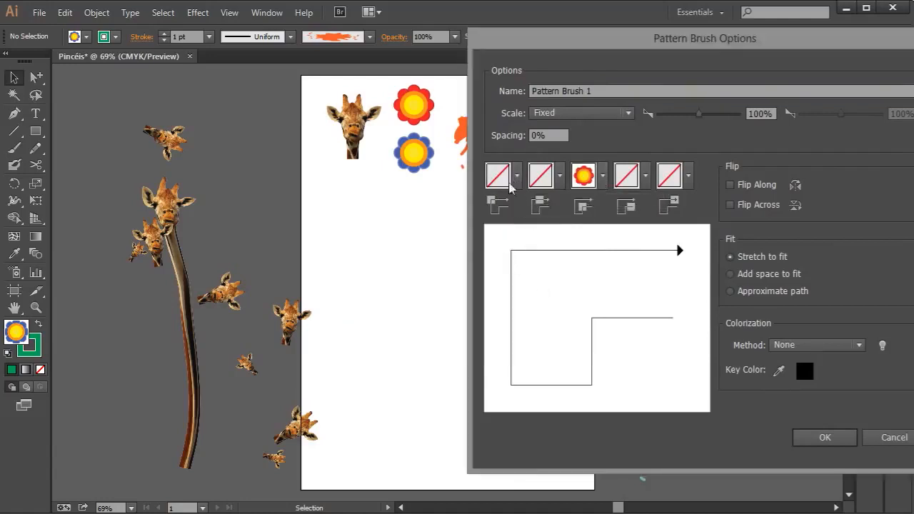
pyautogui.click(516, 178)
pyautogui.moveTo(501, 250); pyautogui.dragTo(498, 307)
pyautogui.click(465, 295)
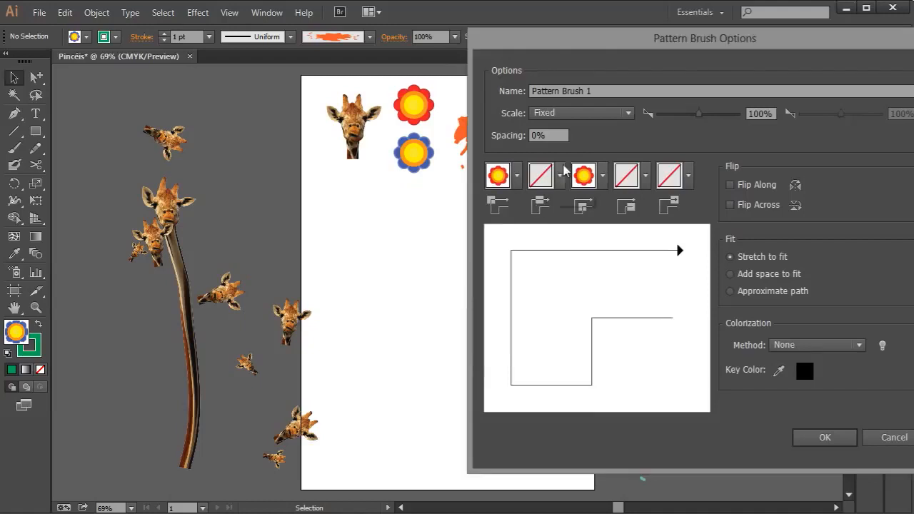
# - Set the side tile to the blue flower, New Pattern Swatch 3, and the start tile to the red flower, New Pattern Swatch 4
pyautogui.click(560, 183)
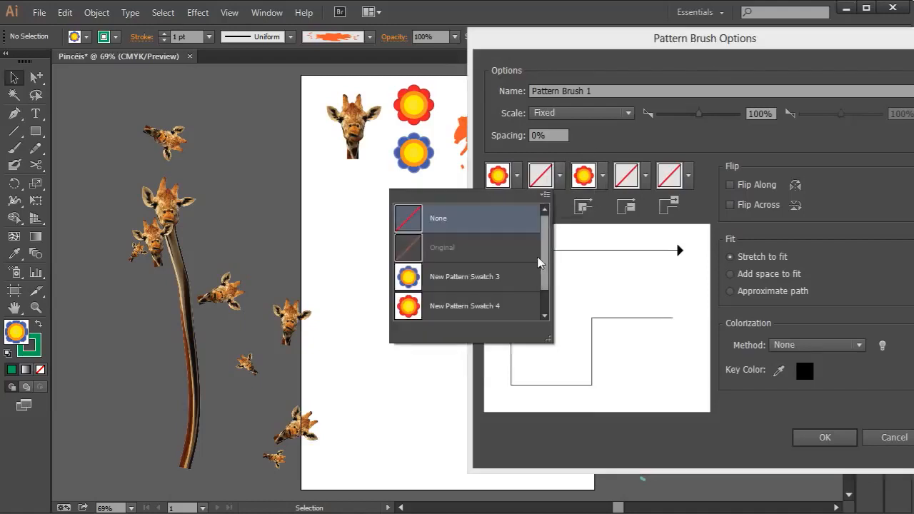
pyautogui.click(517, 288)
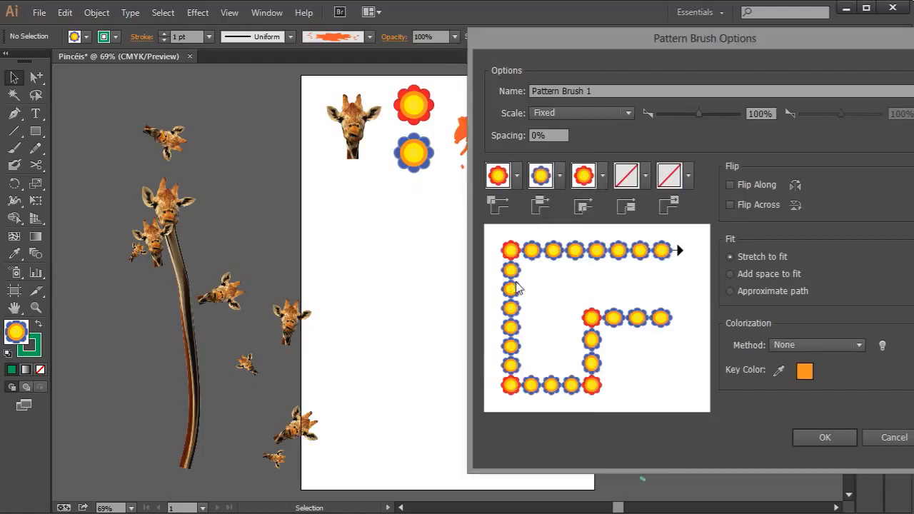
pyautogui.click(645, 176)
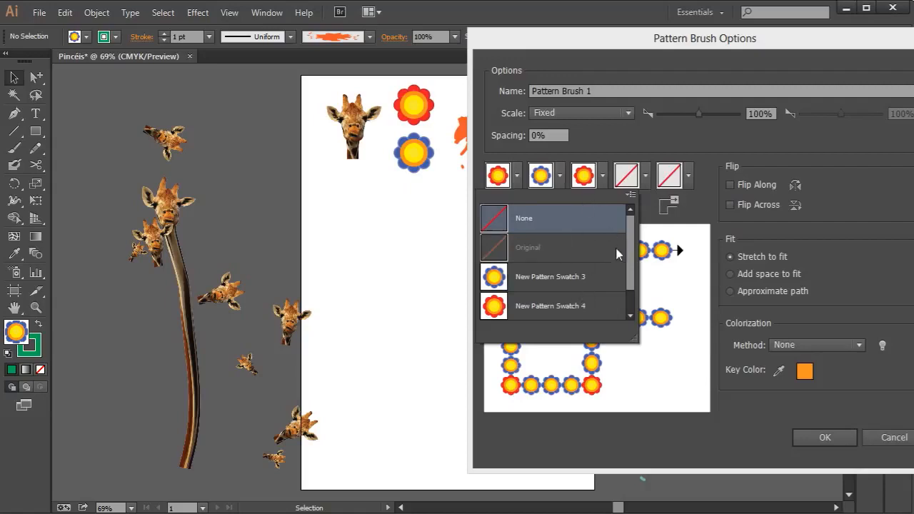
pyautogui.scroll(-1, 636, 279)
pyautogui.click(561, 283)
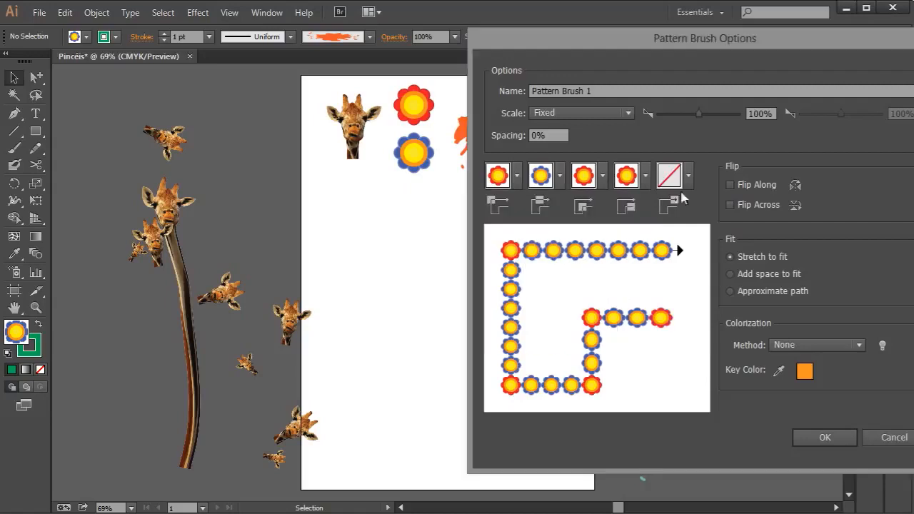
# - Set the pattern brush's end tile to the red flower swatch and create the brush
pyautogui.click(688, 177)
pyautogui.click(620, 308)
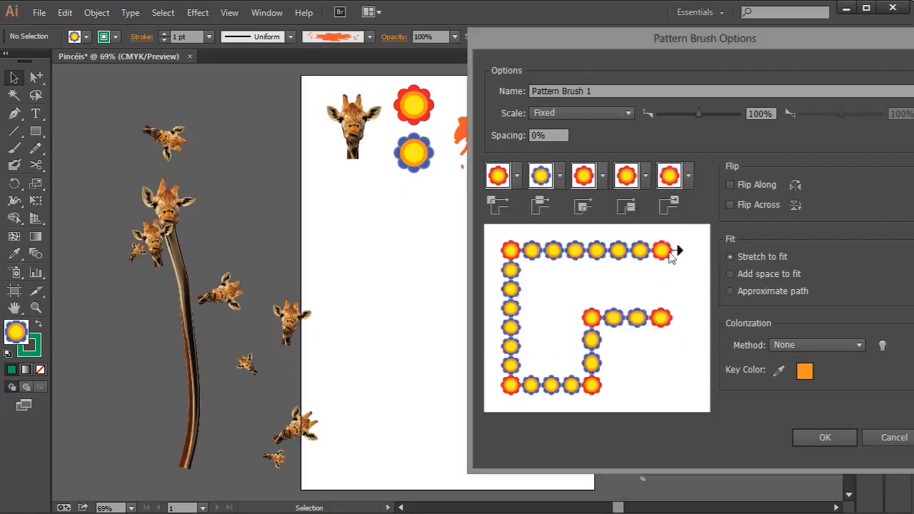
pyautogui.click(825, 438)
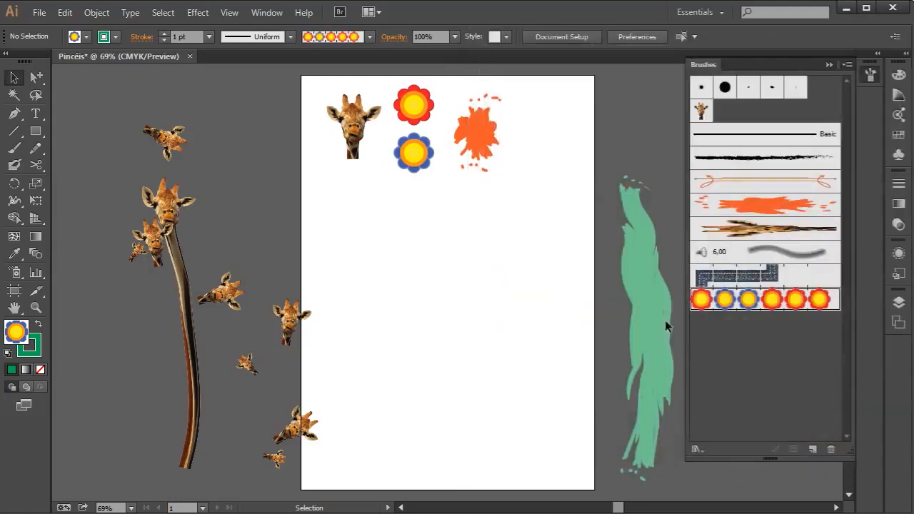
# - Try the flower pattern brush with a freehand, roughly four-sided stroke on the artboard, and undo it
pyautogui.click(14, 147)
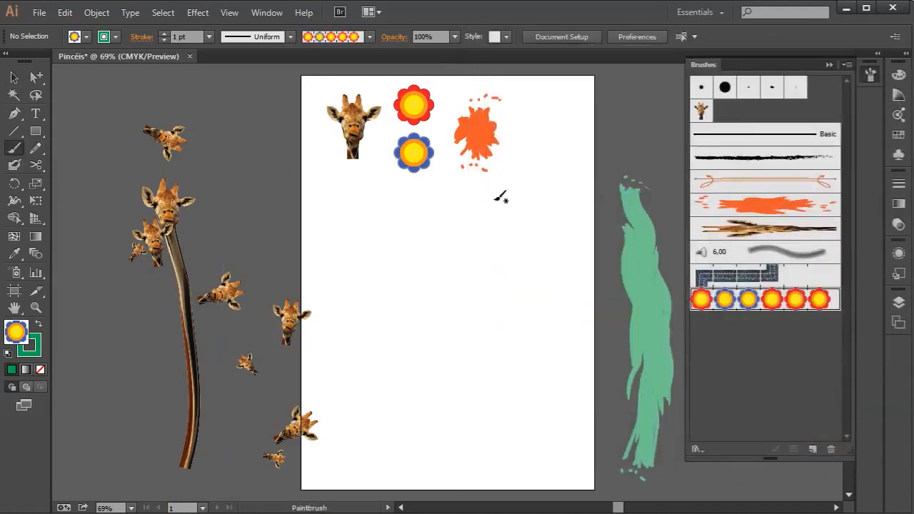
pyautogui.moveTo(501, 206)
pyautogui.mouseDown()
pyautogui.moveTo(338, 223)
pyautogui.moveTo(354, 242)
pyautogui.moveTo(379, 453)
pyautogui.moveTo(447, 427)
pyautogui.moveTo(582, 428)
pyautogui.mouseUp()
pyautogui.moveTo(570, 392)
pyautogui.mouseDown()
pyautogui.moveTo(539, 246)
pyautogui.moveTo(509, 250)
pyautogui.mouseUp()
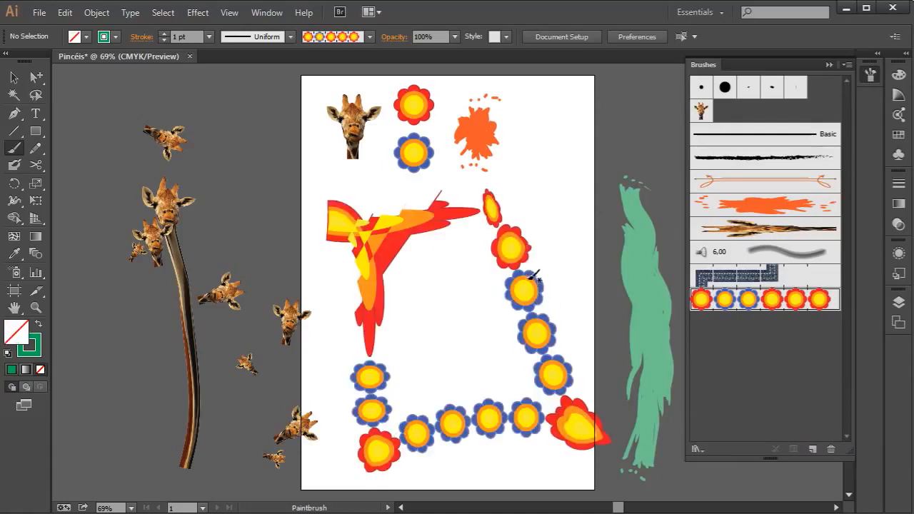
pyautogui.hotkey('ctrl', 'z')
# - Draw a rectangle on the empty area below the sample artwork and set its fill to None
pyautogui.click(35, 130)
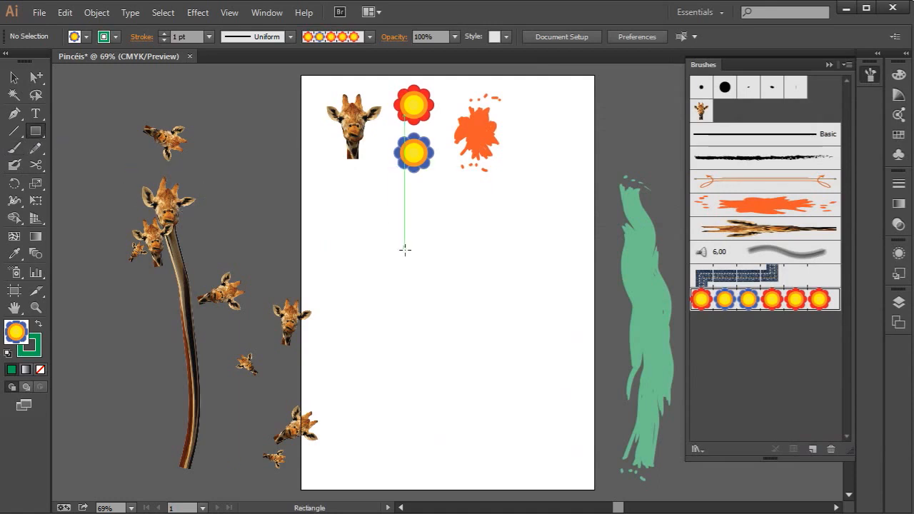
pyautogui.moveTo(375, 205); pyautogui.dragTo(554, 396)
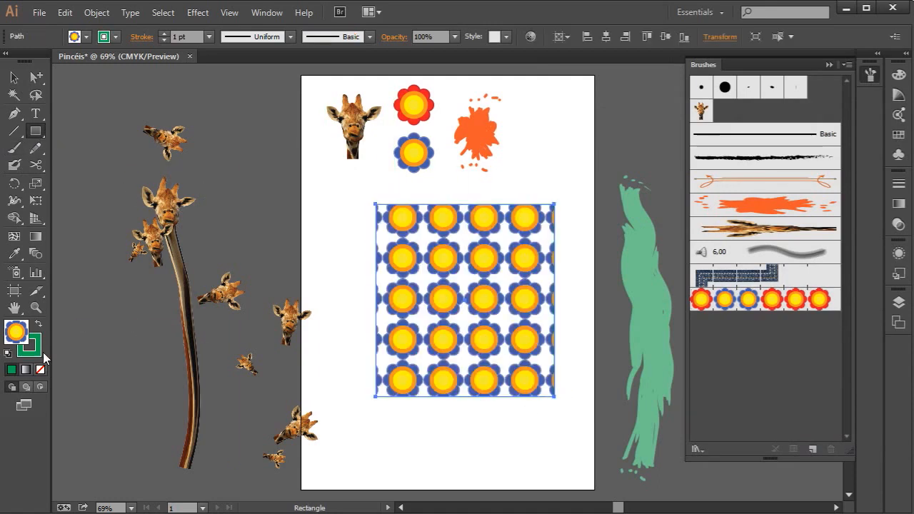
pyautogui.click(86, 36)
pyautogui.click(10, 60)
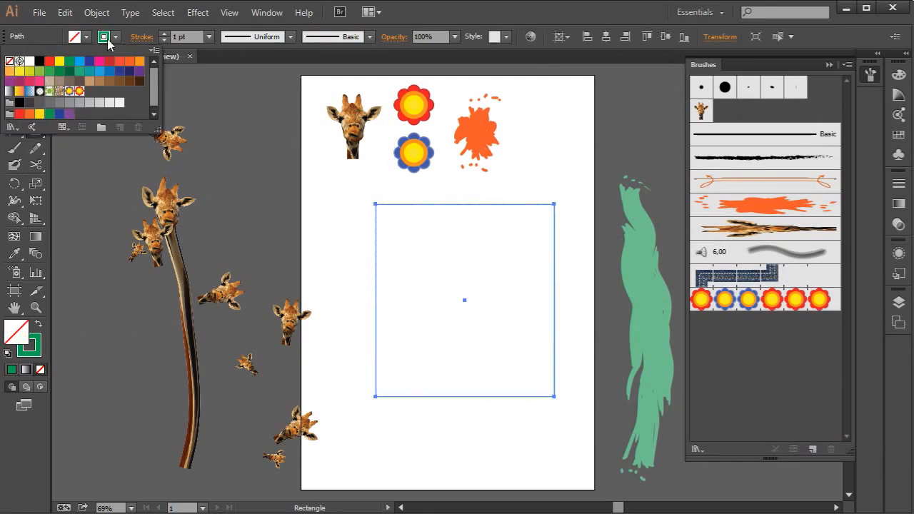
# - Apply the flower pattern brush to the rectangle's stroke
pyautogui.click(116, 38)
pyautogui.click(115, 38)
pyautogui.click(115, 38)
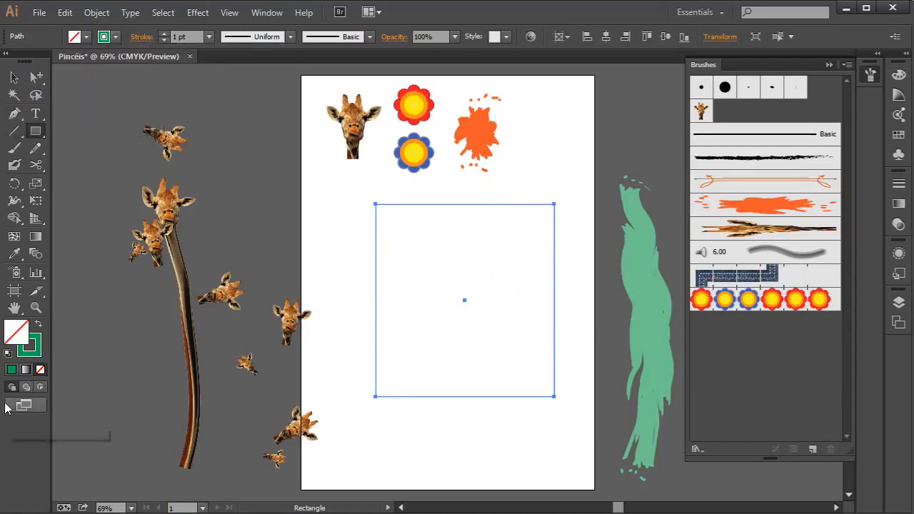
pyautogui.click(29, 348)
pyautogui.click(768, 300)
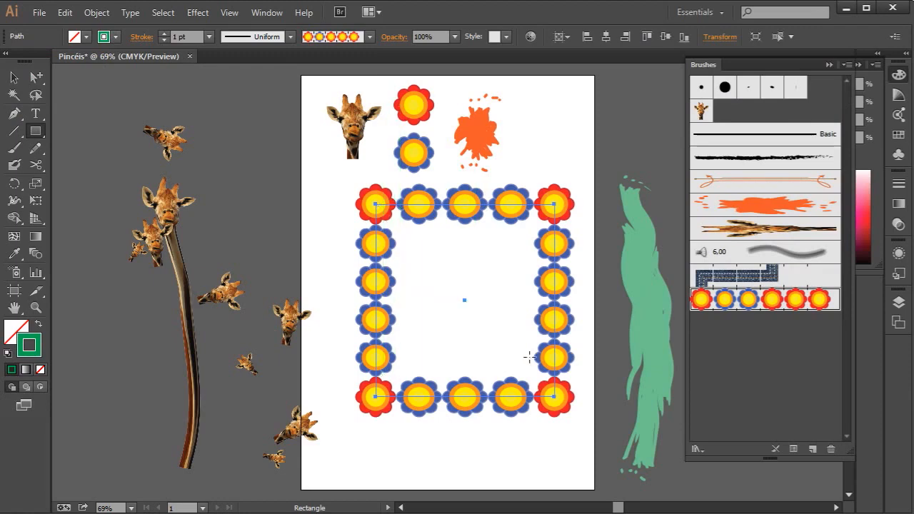
# - Edit the flower pattern brush's options and reduce its fixed scale to 39%
pyautogui.doubleClick(772, 302)
pyautogui.click(685, 115)
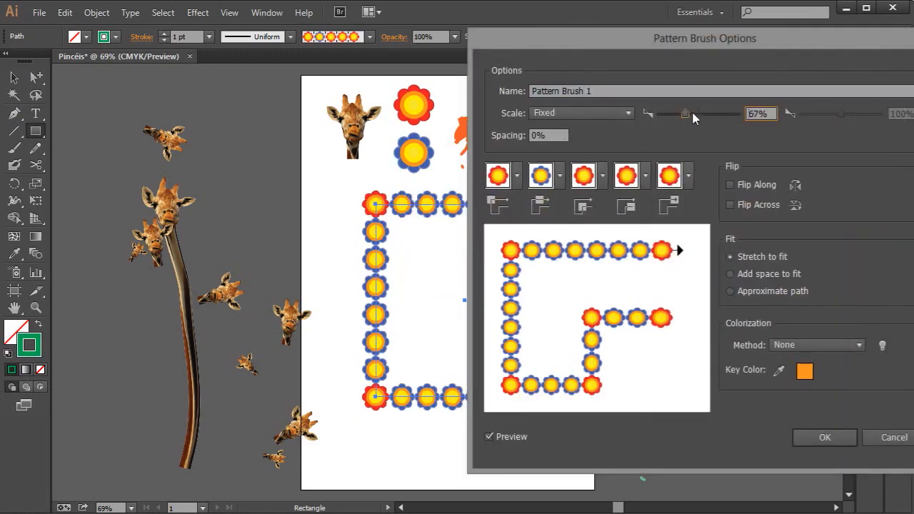
pyautogui.moveTo(690, 117); pyautogui.dragTo(680, 122)
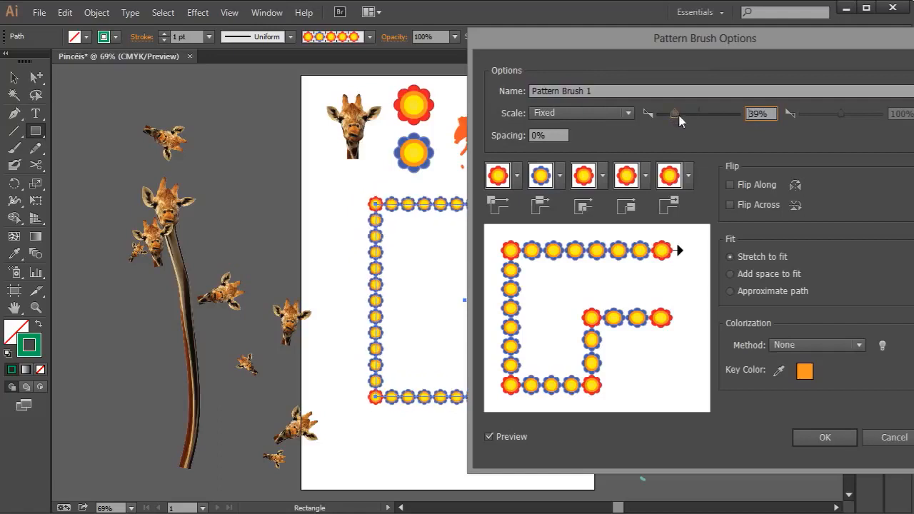
# - Try the Add space to fit and Approximate path options on the pattern brush, and return to Stretch to fit
pyautogui.click(770, 279)
pyautogui.click(764, 292)
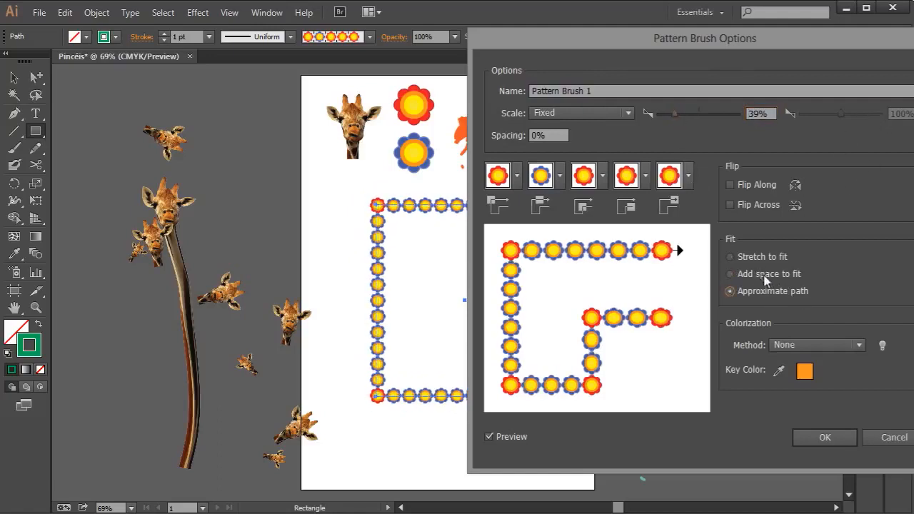
pyautogui.click(763, 259)
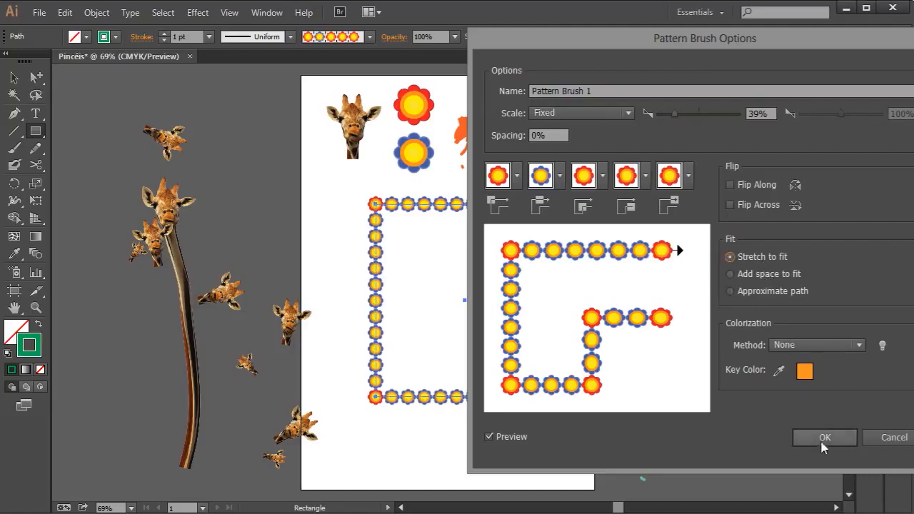
# - Try the Tints and the Tints and Shades colorization methods on the pattern brush
pyautogui.click(795, 348)
pyautogui.click(795, 354)
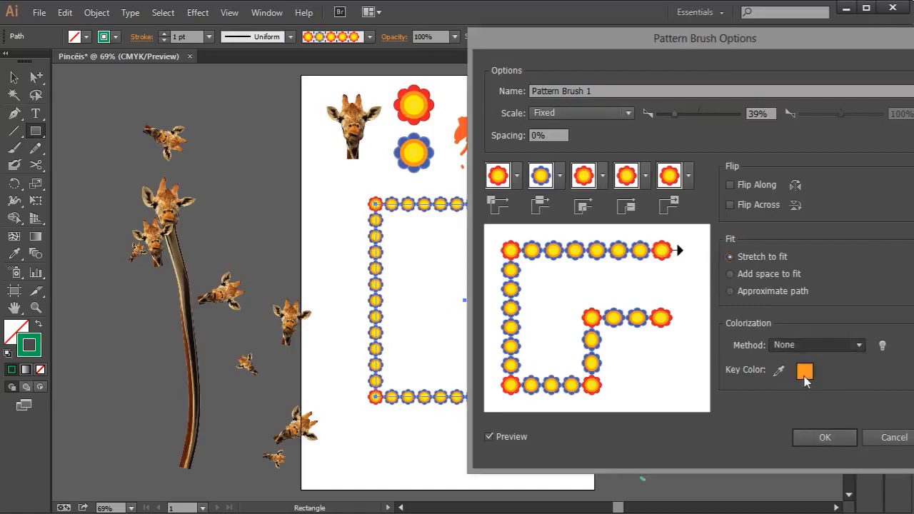
pyautogui.press('Down')
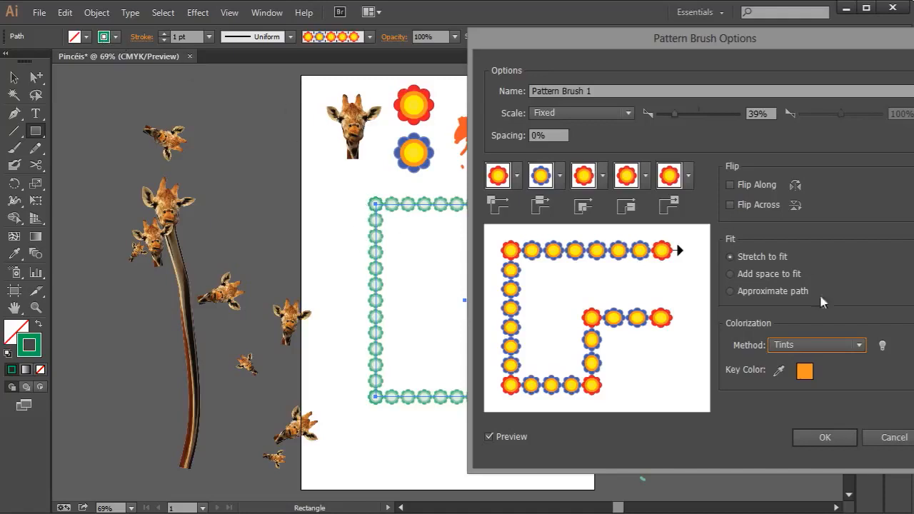
pyautogui.click(815, 347)
pyautogui.click(811, 391)
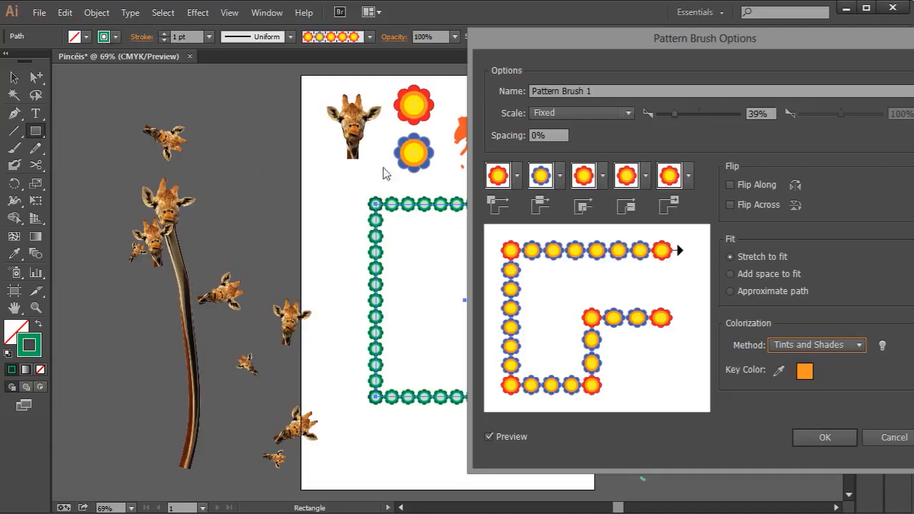
# - Set the pattern brush's colorization method to Hue Shift and apply the brush changes to the existing strokes
pyautogui.click(826, 348)
pyautogui.click(806, 408)
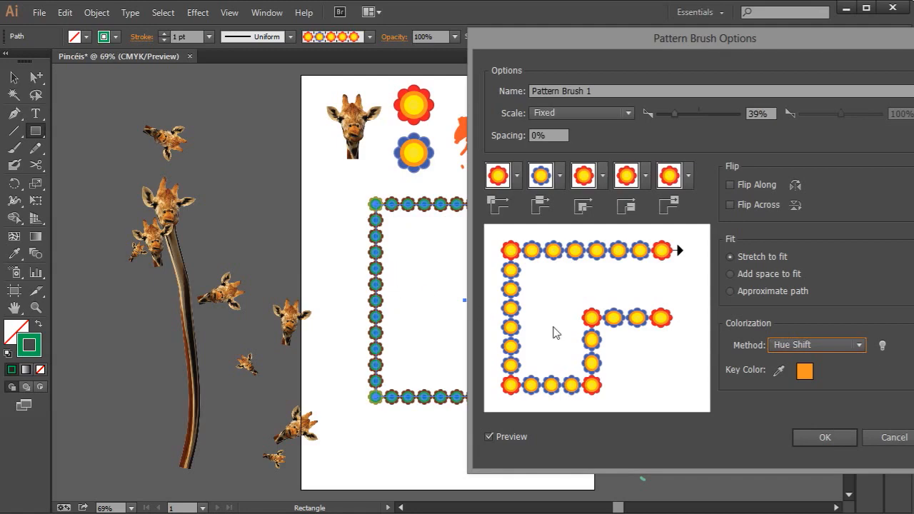
pyautogui.click(825, 437)
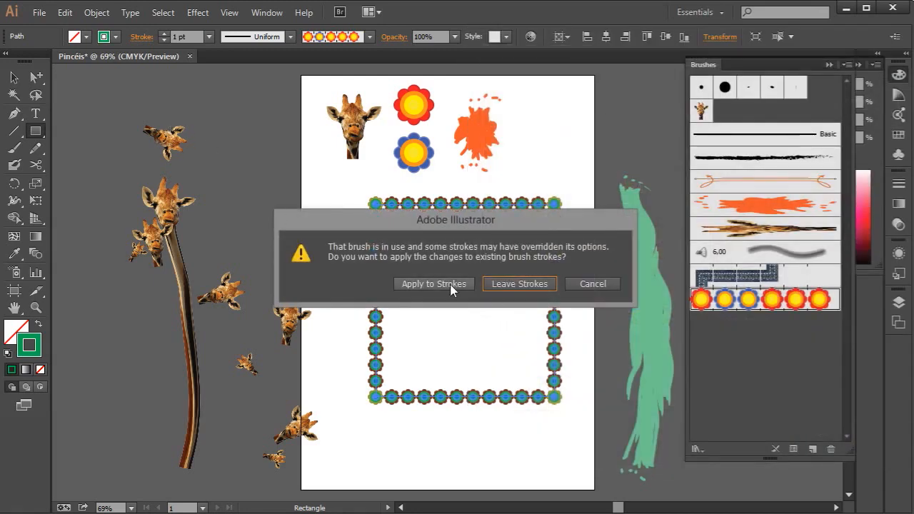
pyautogui.click(433, 283)
# - Try different stroke swatches on the flower-bordered rectangle, ending with a blue stroke
pyautogui.click(103, 36)
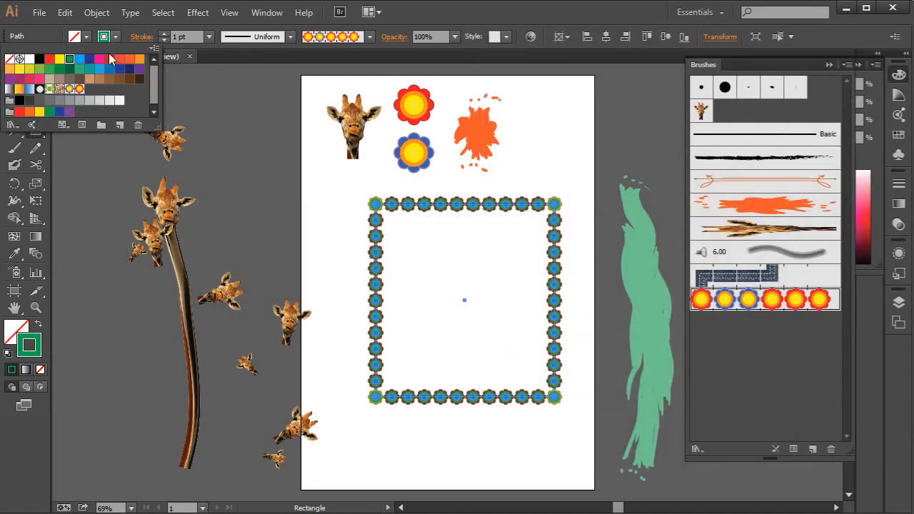
pyautogui.click(108, 69)
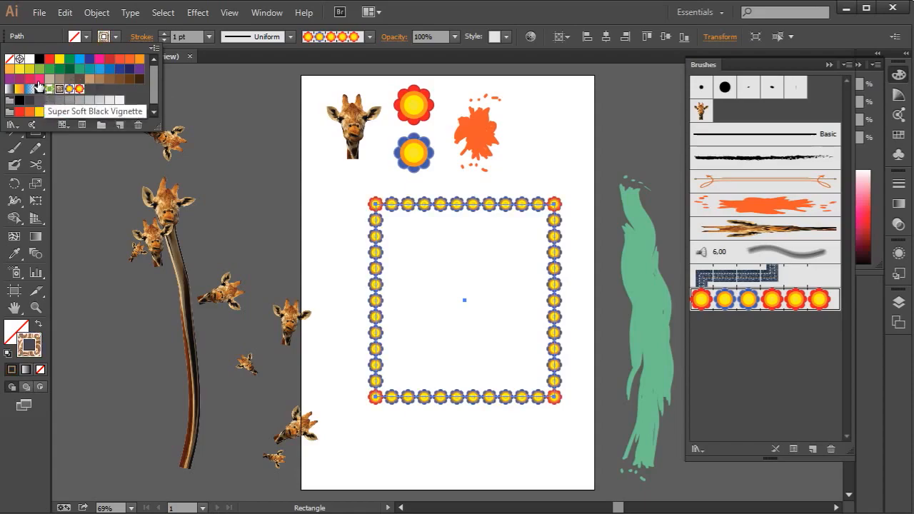
pyautogui.click(30, 78)
pyautogui.click(104, 68)
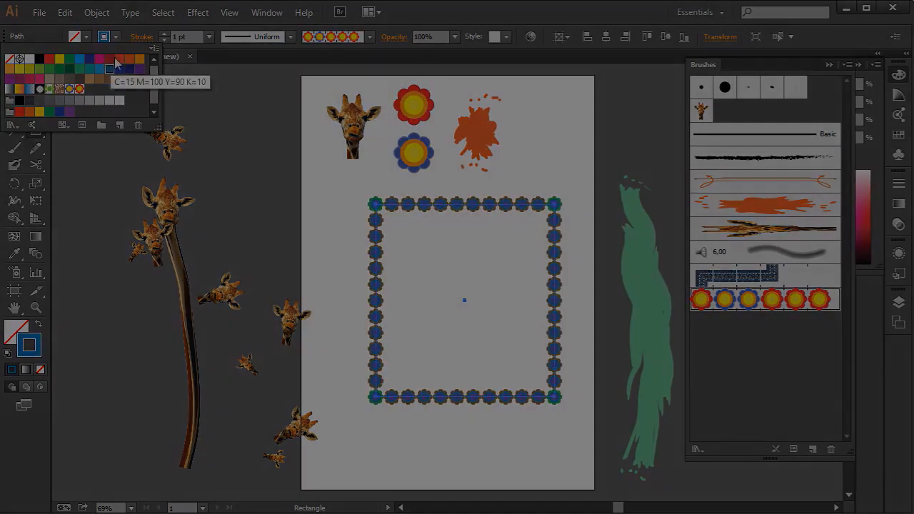